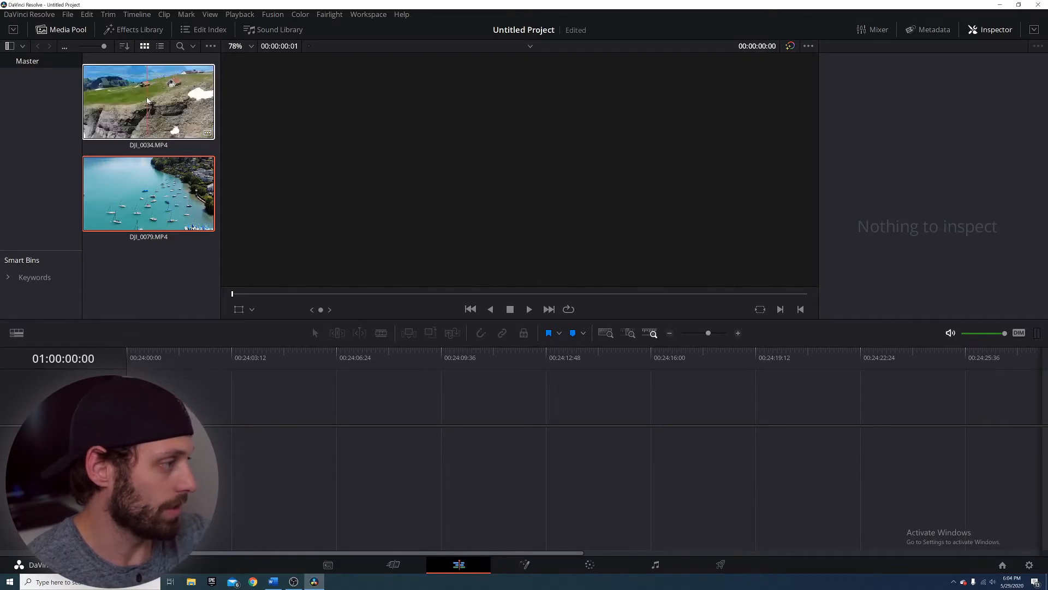
Place DJI_0034.MP4 at the timeline start on Video 2 and DJI_0079.MP4 on the track below, starting at 01:00:10:30
{"action": "left_click_drag", "start_coordinate": [167, 122], "coordinate": [164, 395]}
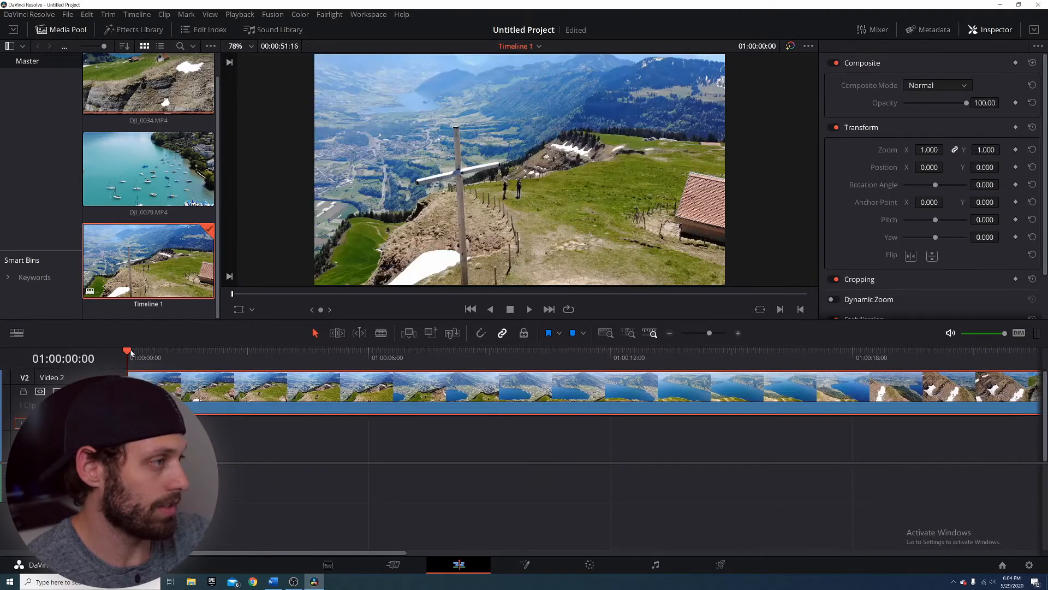
{"action": "left_click_drag", "start_coordinate": [128, 351], "coordinate": [551, 355]}
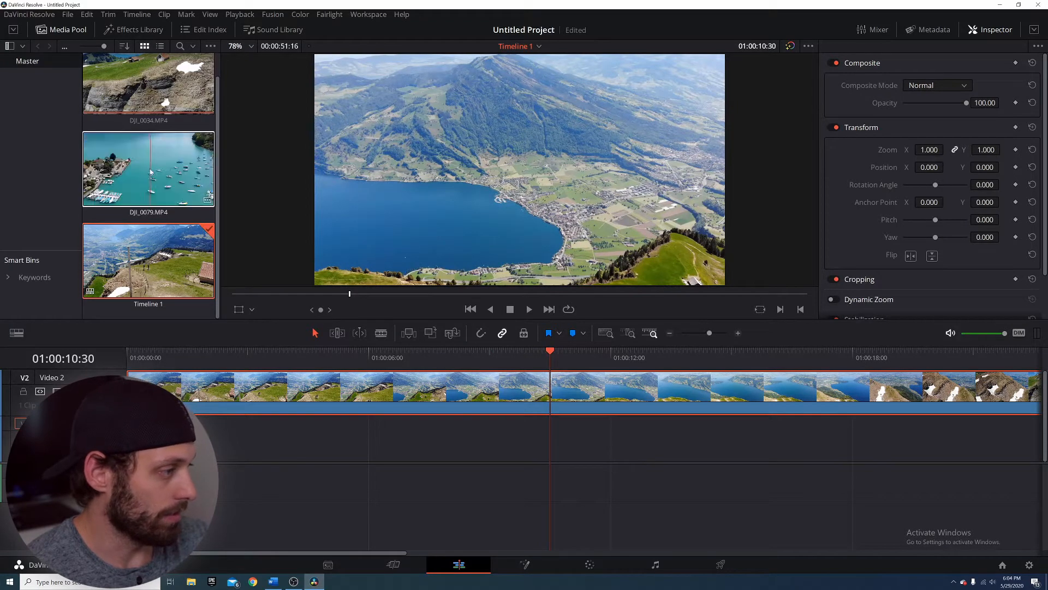
{"action": "left_click_drag", "start_coordinate": [189, 199], "coordinate": [568, 454]}
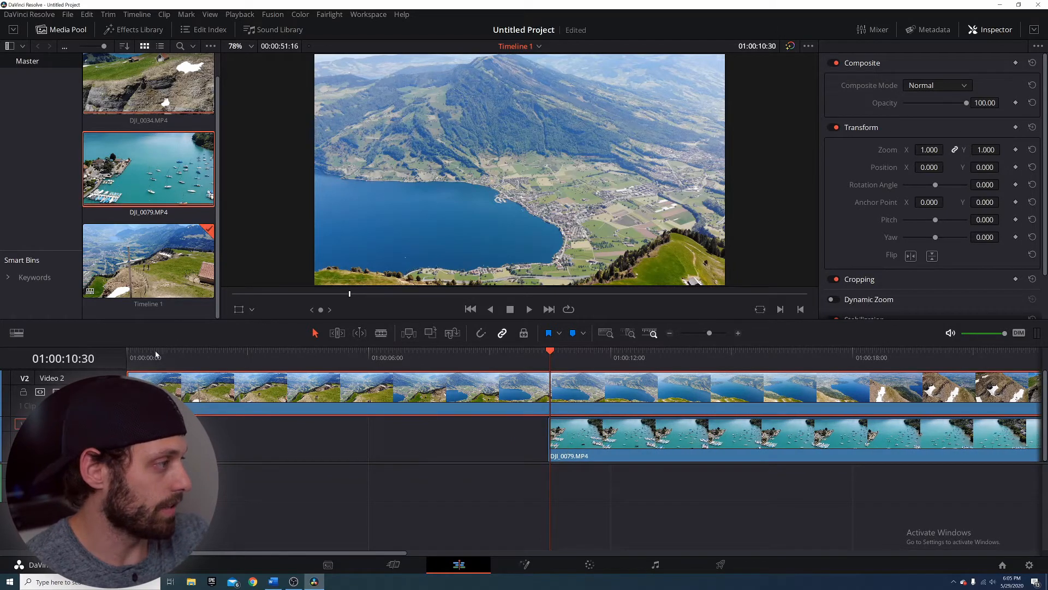
Disable the upper clip at 01:00:14:20 to view the footage beneath it, and re-enable the clip
{"action": "left_click_drag", "start_coordinate": [155, 355], "coordinate": [709, 368]}
{"action": "key", "text": "d"}
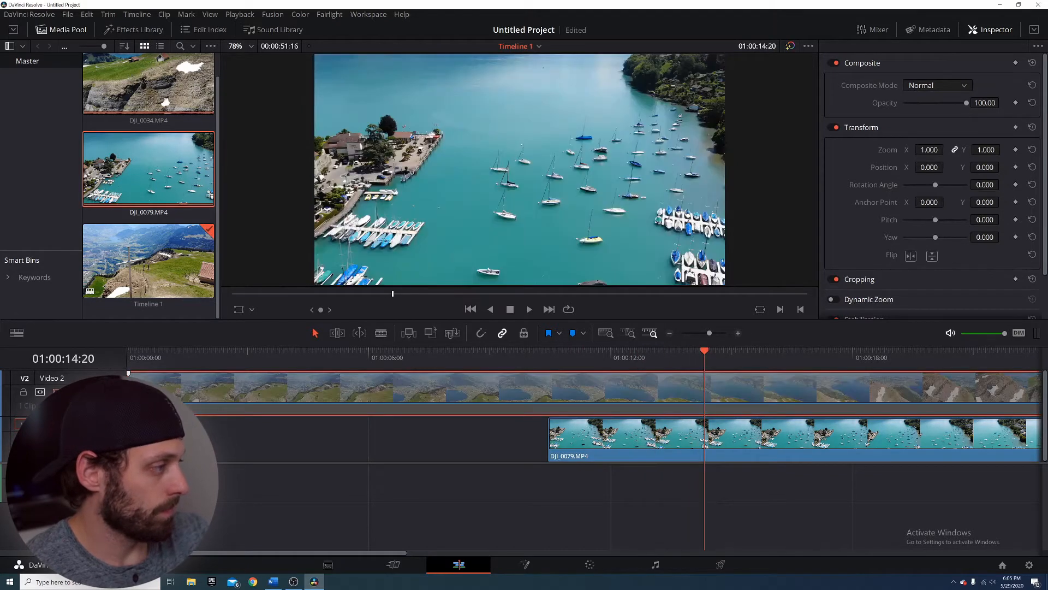
{"action": "key", "text": "d"}
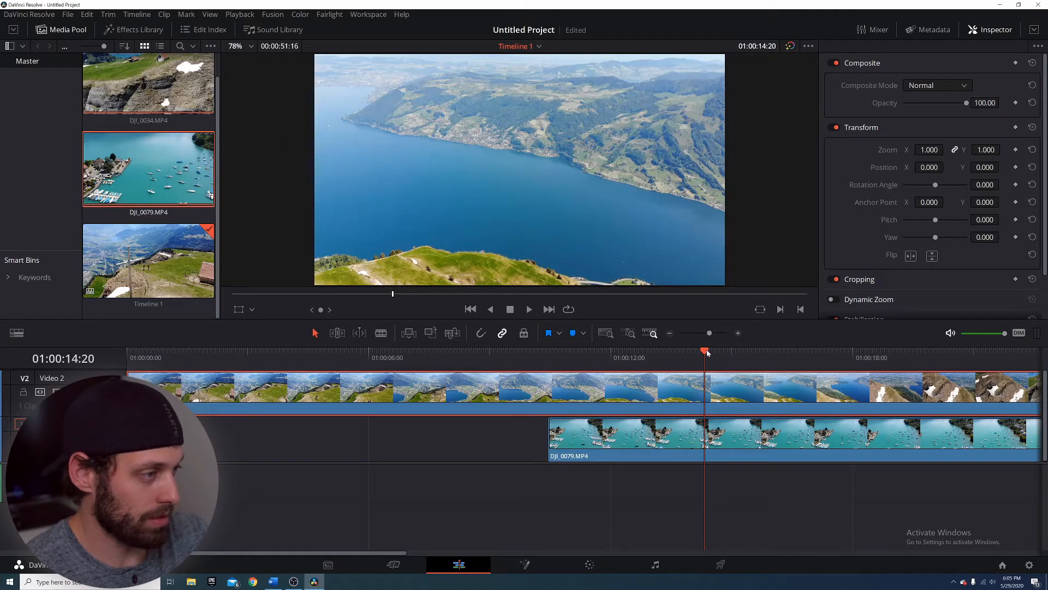
Split the upper DJI_0034.MP4 clip at 01:00:11:22 and align the start of the DJI_0079.MP4 clip with that cut
{"action": "left_click_drag", "start_coordinate": [706, 352], "coordinate": [585, 361]}
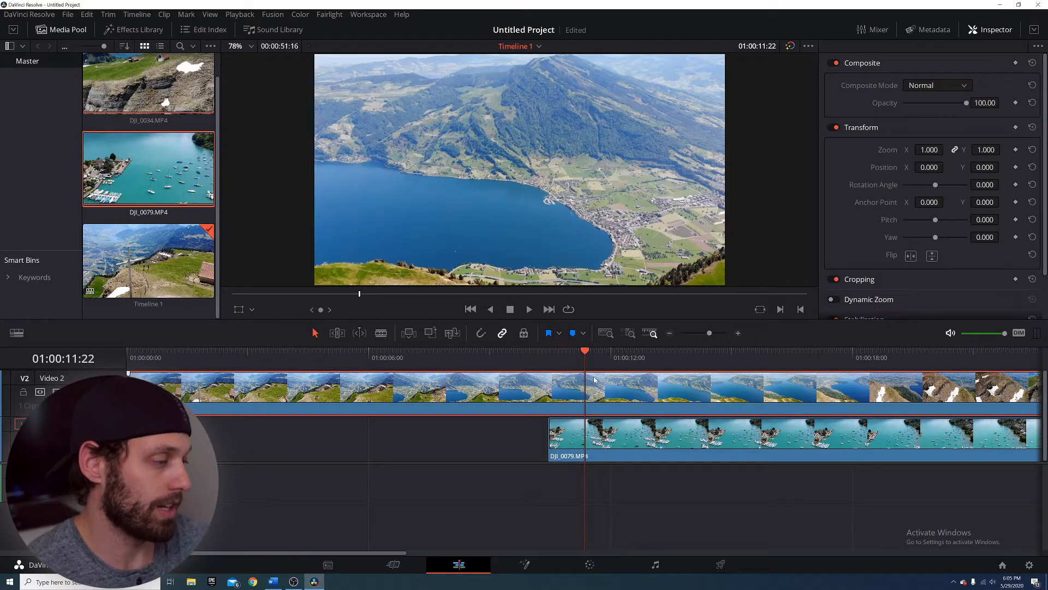
{"action": "key", "text": "ctrl+b"}
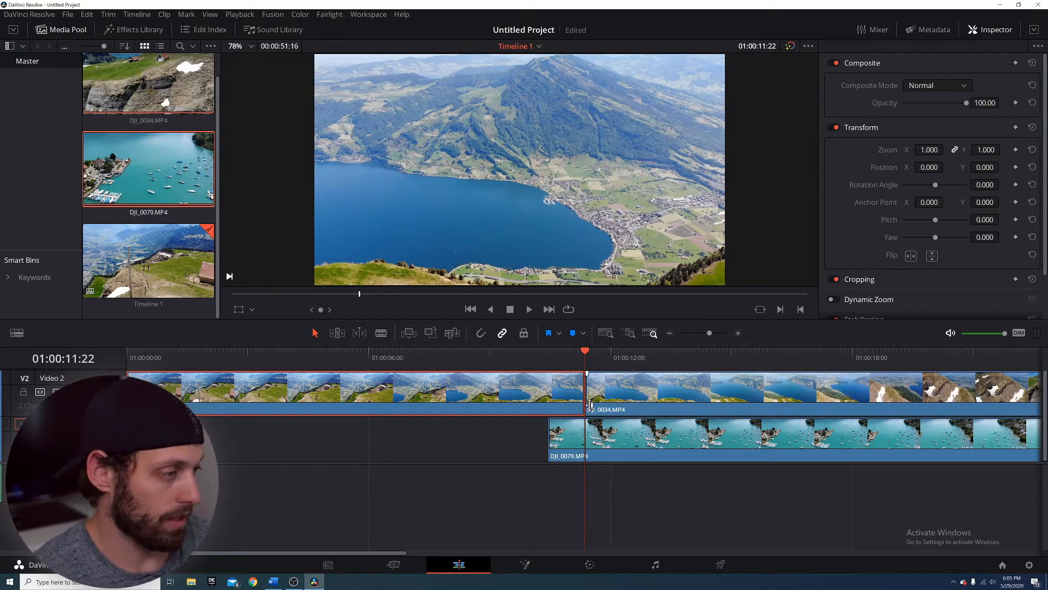
{"action": "left_click", "coordinate": [590, 404]}
{"action": "left_click", "coordinate": [618, 427]}
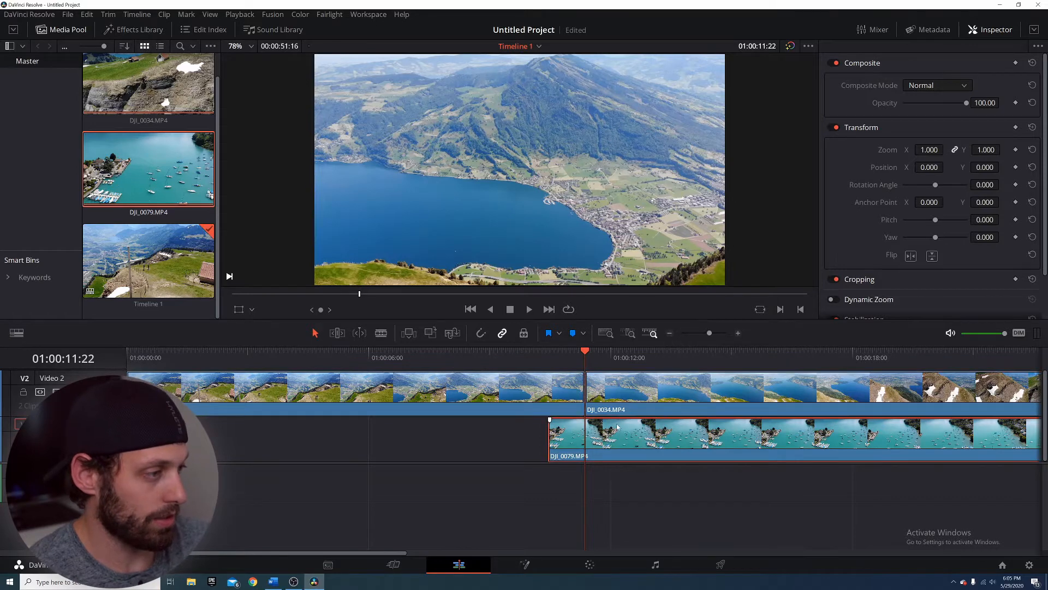
{"action": "left_click_drag", "start_coordinate": [618, 427], "coordinate": [652, 426]}
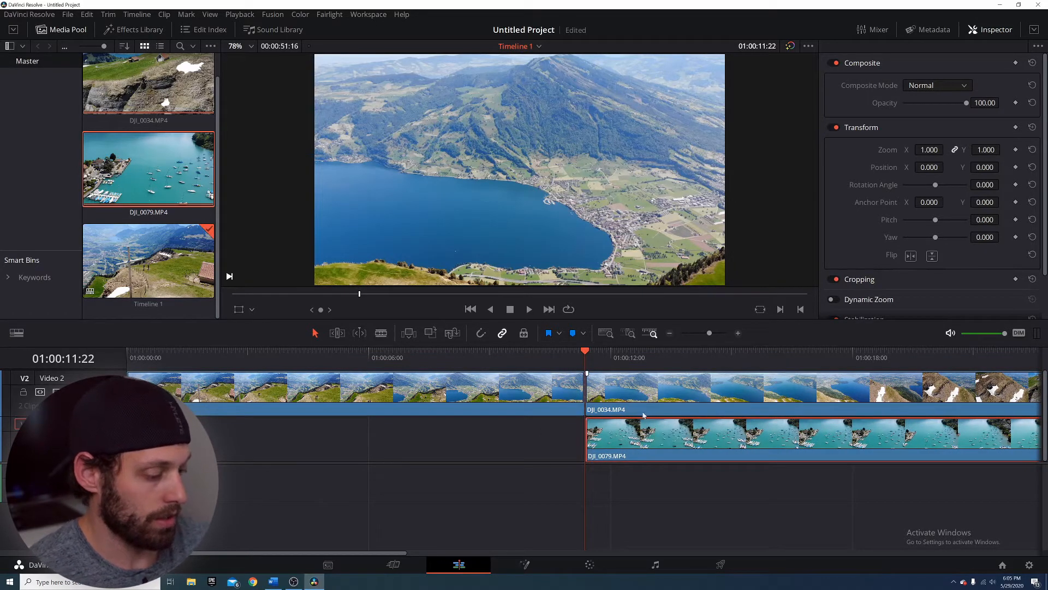
Link the DJI_0034.MP4 segment after the cut with the DJI_0079.MP4 clip below it
{"action": "left_click", "coordinate": [643, 404], "text": "ctrl"}
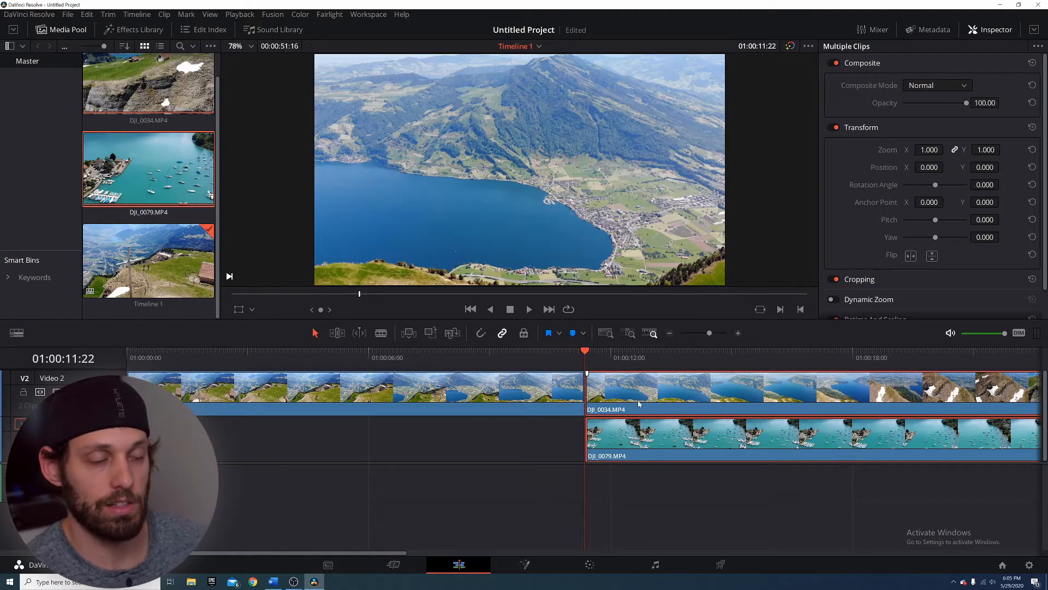
{"action": "key", "text": "ctrl+alt+l"}
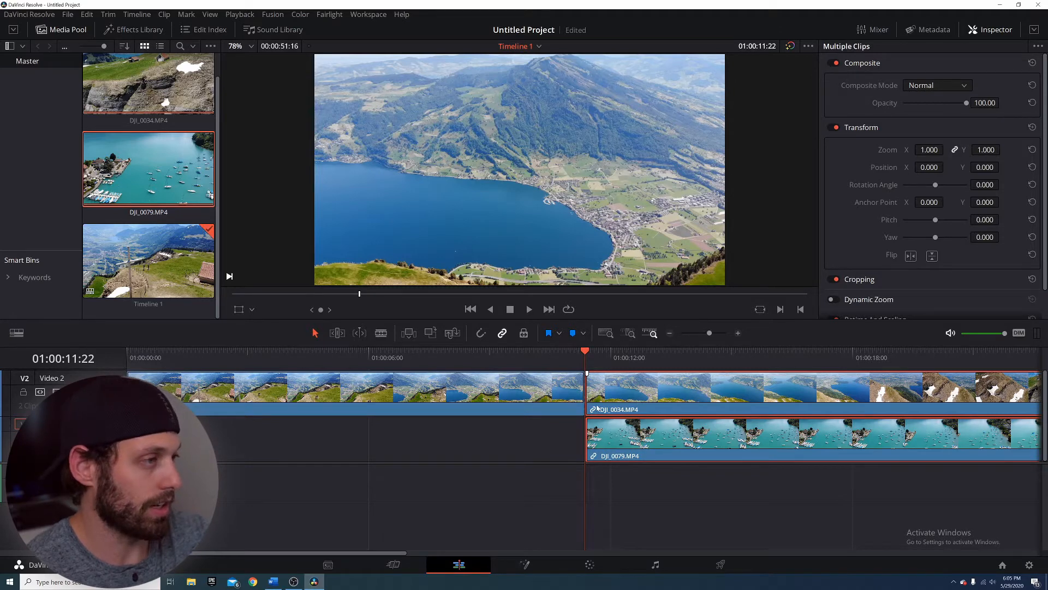
On the Color page, add four serial nodes after node 01 and an alpha output linked to node 05
{"action": "left_click", "coordinate": [589, 569]}
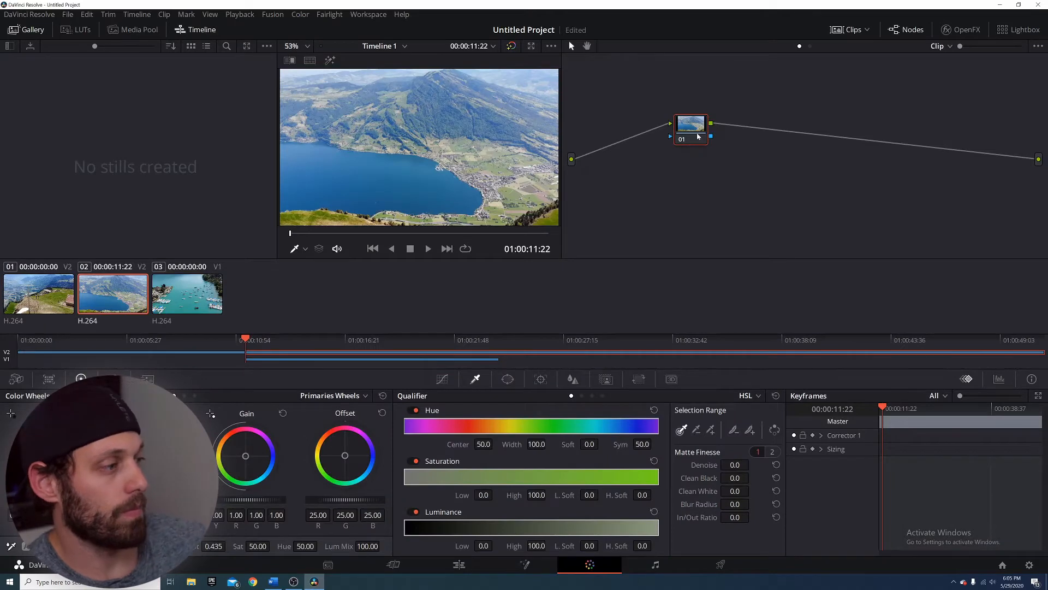
{"action": "left_click_drag", "start_coordinate": [698, 137], "coordinate": [634, 123]}
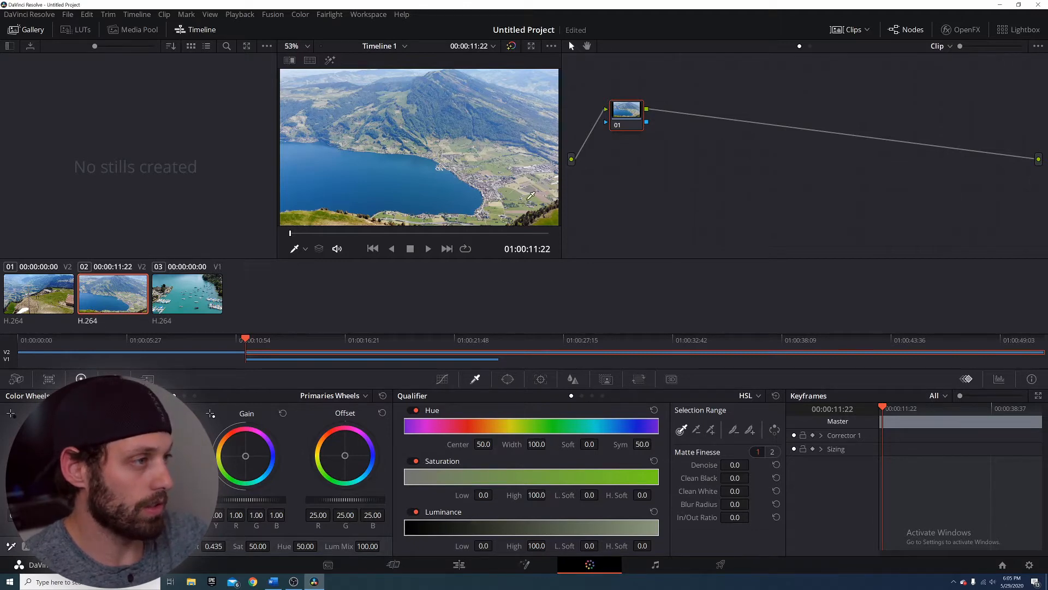
{"action": "left_click_drag", "start_coordinate": [630, 126], "coordinate": [615, 124]}
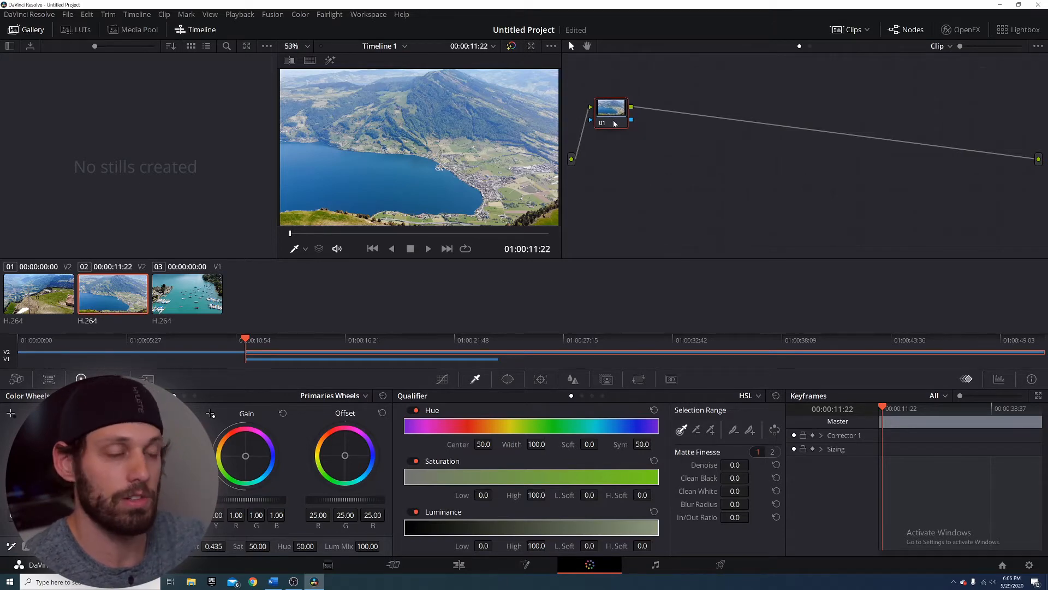
{"action": "key", "text": "alt+s"}
{"action": "key", "text": "alt+s"}
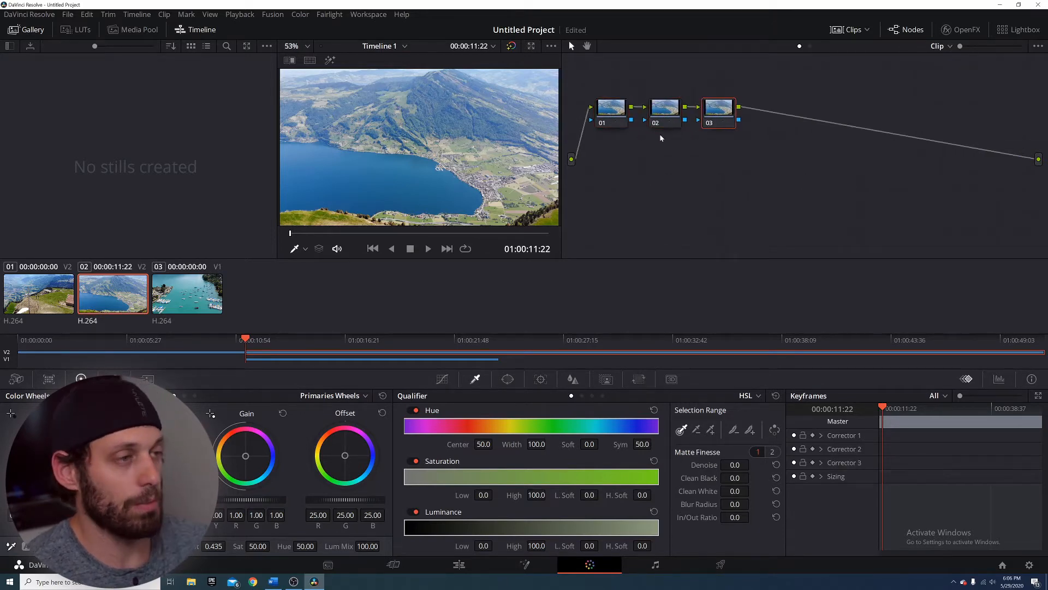
{"action": "key", "text": "alt+s"}
{"action": "key", "text": "alt+s"}
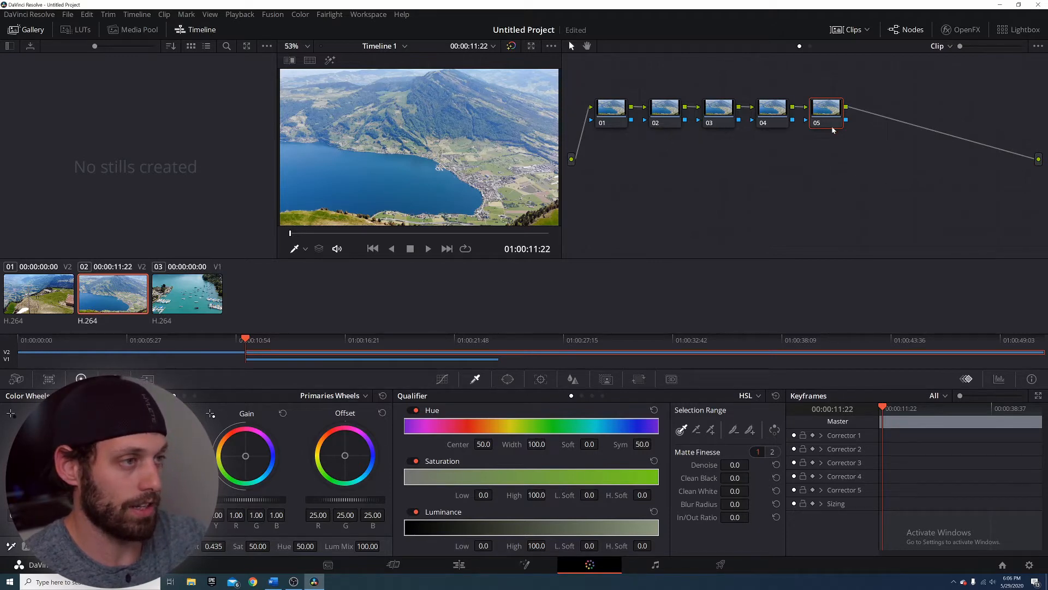
{"action": "right_click", "coordinate": [867, 140]}
{"action": "left_click", "coordinate": [907, 182]}
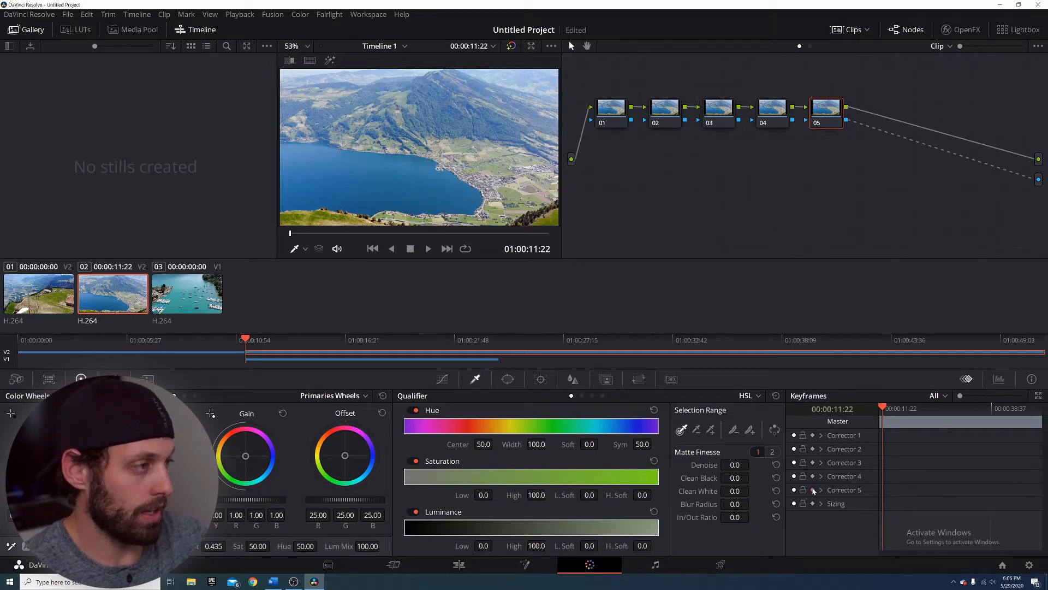
Keyframe Corrector 5's qualifier Luminance Low at 0.0 on 01:00:11:22 and at 100.0 on 01:00:12:22
{"action": "left_click", "coordinate": [813, 489]}
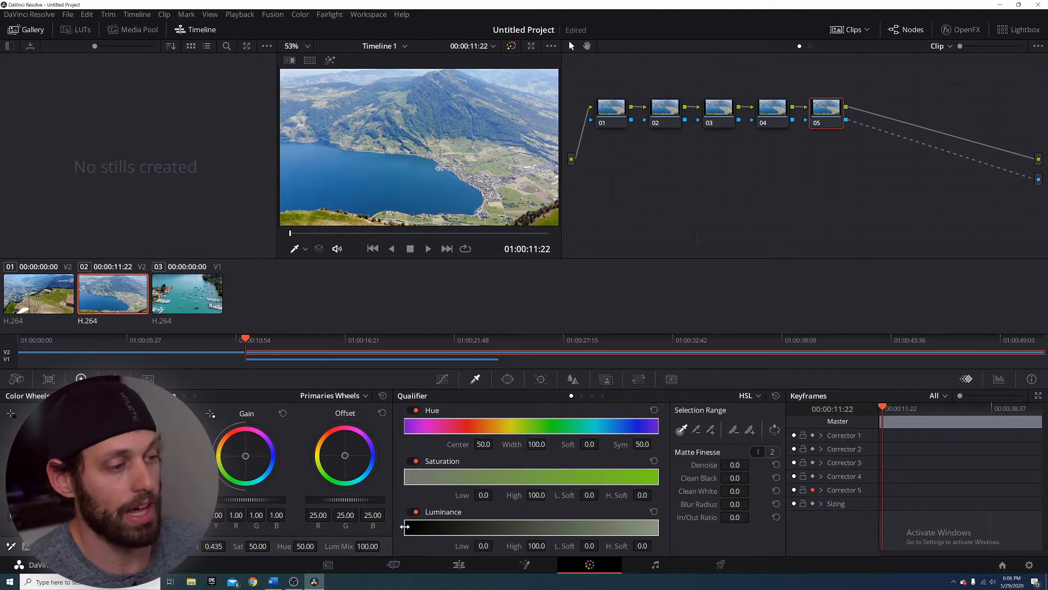
{"action": "left_click_drag", "start_coordinate": [406, 527], "coordinate": [389, 528]}
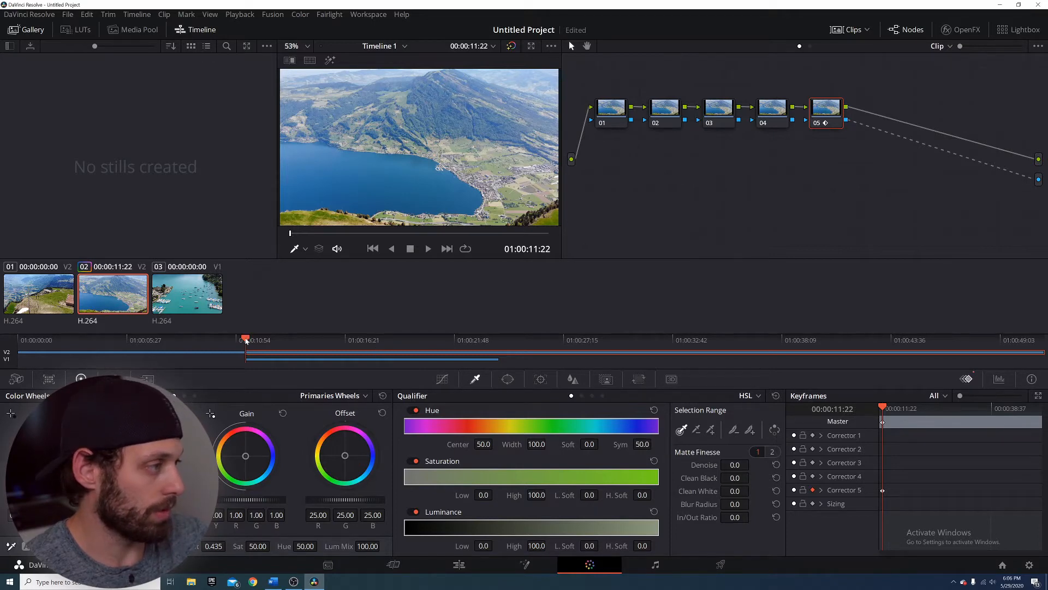
{"action": "mouse_move", "coordinate": [246, 340]}
{"action": "left_mouse_down"}
{"action": "mouse_move", "coordinate": [295, 341]}
{"action": "mouse_move", "coordinate": [266, 345]}
{"action": "left_mouse_up"}
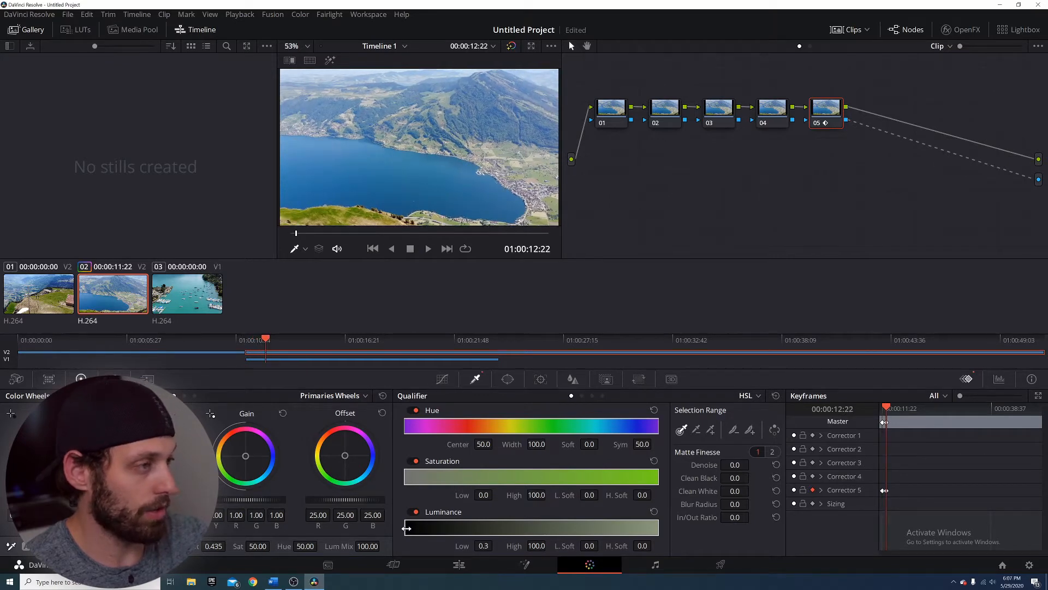
{"action": "left_click_drag", "start_coordinate": [404, 527], "coordinate": [673, 517]}
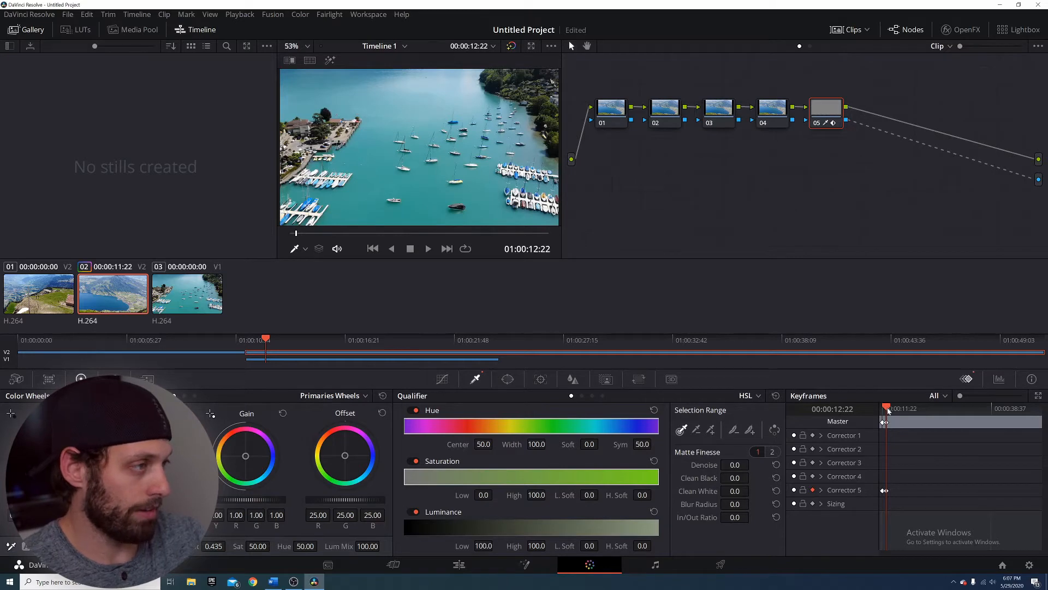
Play back the luminance transition from the first keyframe and from just before the cut
{"action": "left_click_drag", "start_coordinate": [888, 409], "coordinate": [882, 410]}
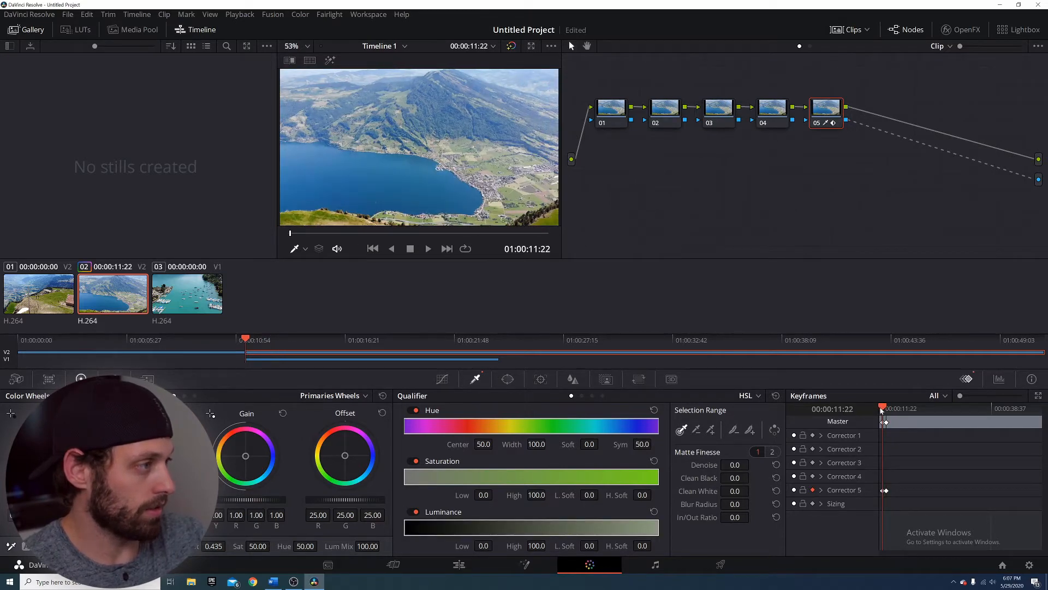
{"action": "key", "text": "space"}
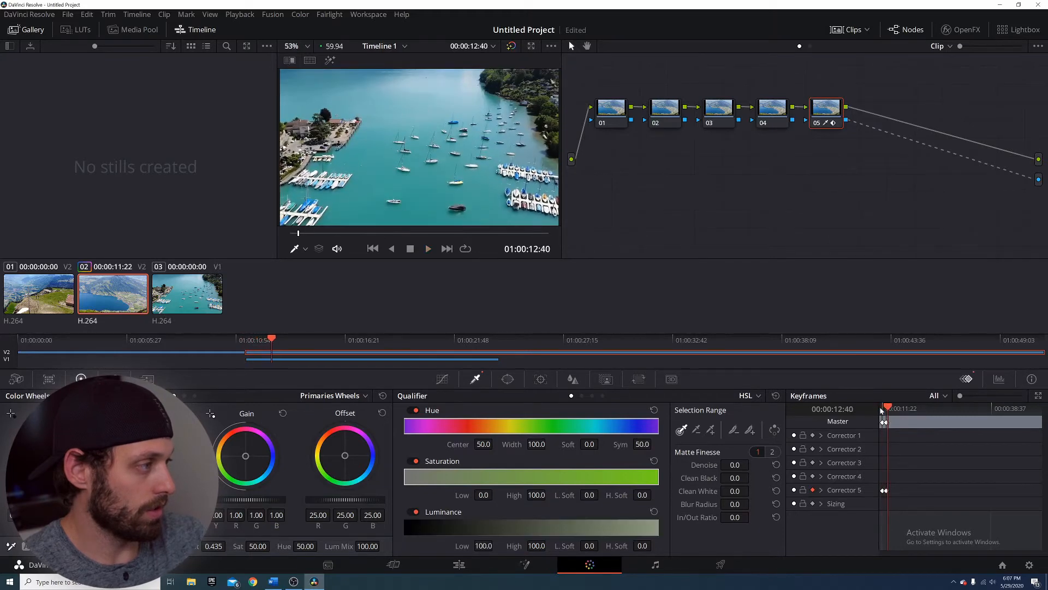
{"action": "left_click", "coordinate": [215, 343]}
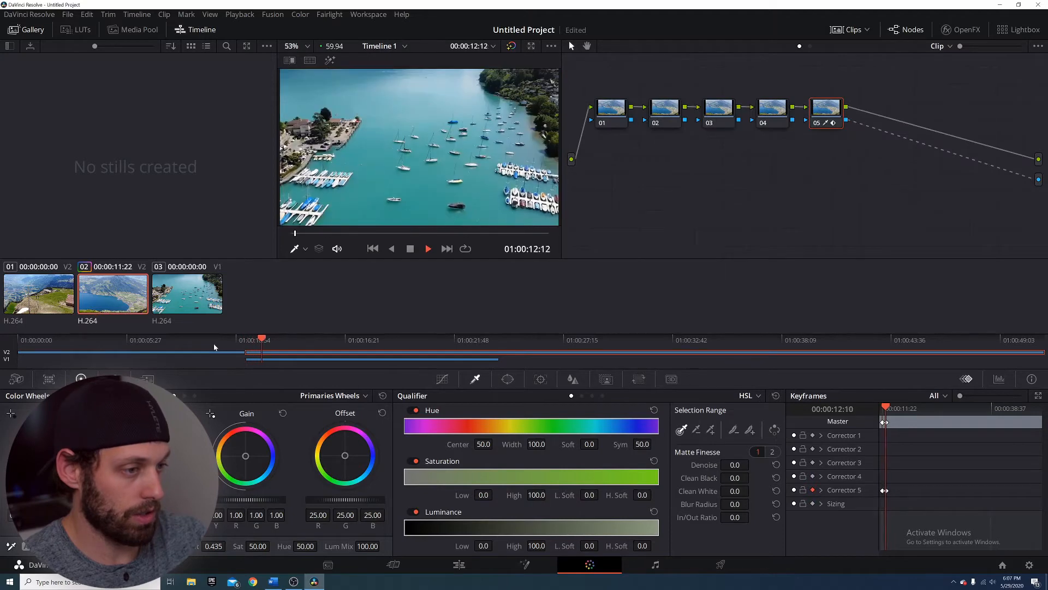
{"action": "key", "text": "space"}
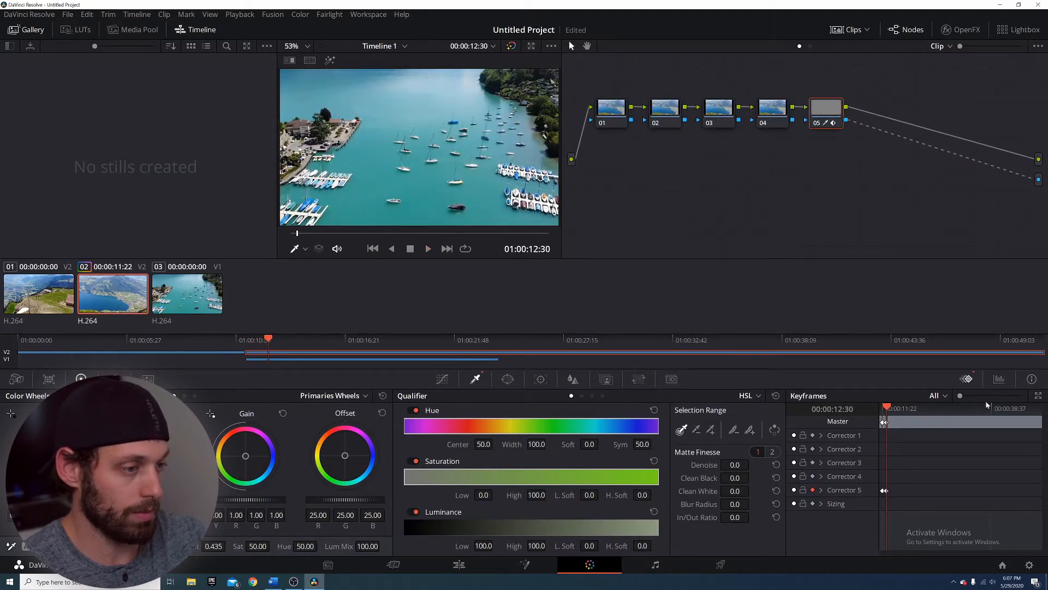
Lengthen the transition by moving its second keyframe later in time
{"action": "left_click", "coordinate": [968, 399]}
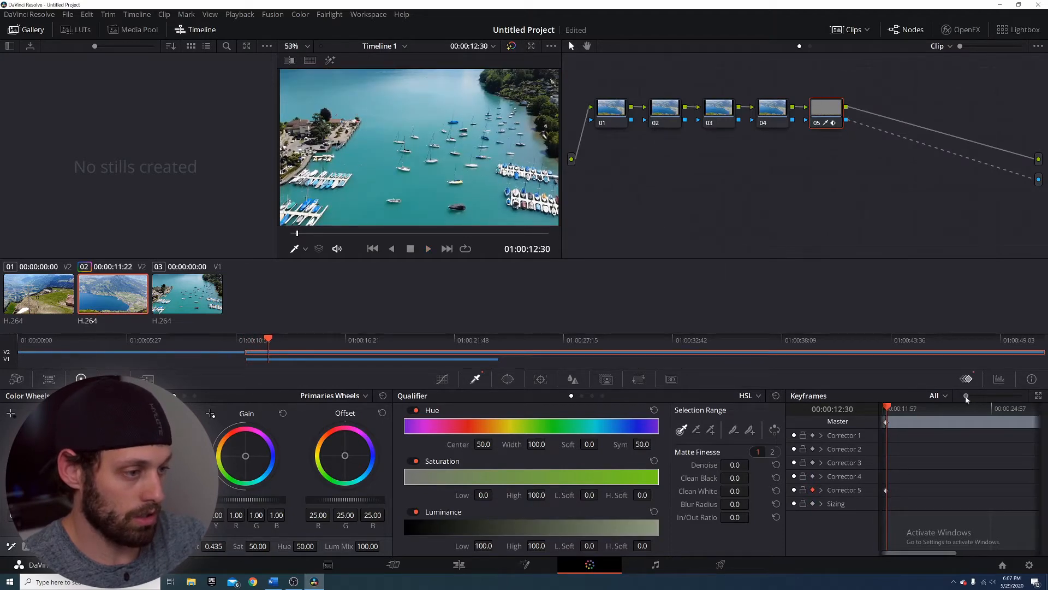
{"action": "left_click_drag", "start_coordinate": [946, 554], "coordinate": [935, 554]}
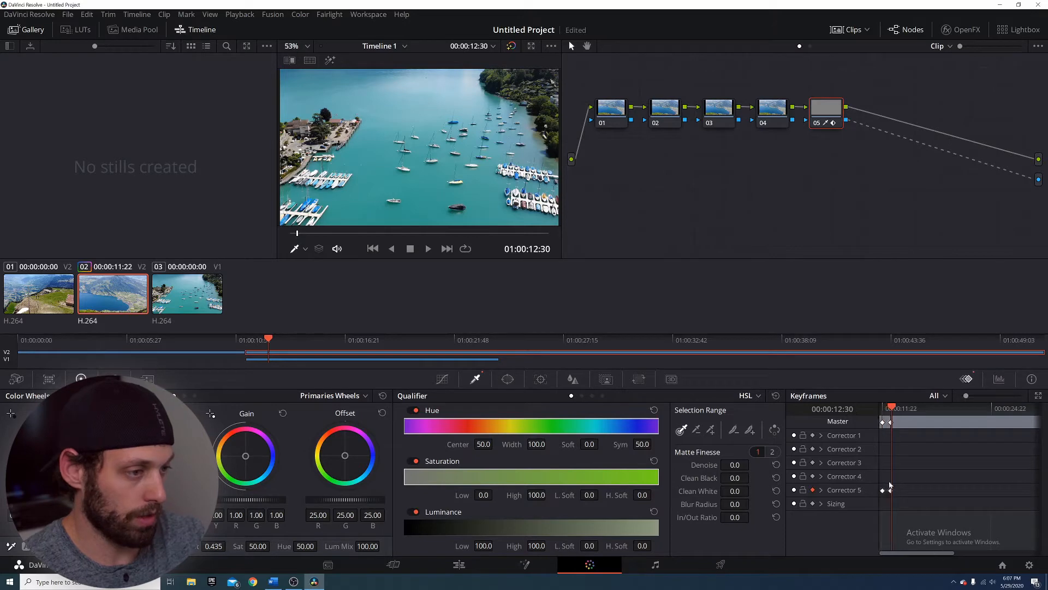
{"action": "left_click_drag", "start_coordinate": [889, 422], "coordinate": [898, 426]}
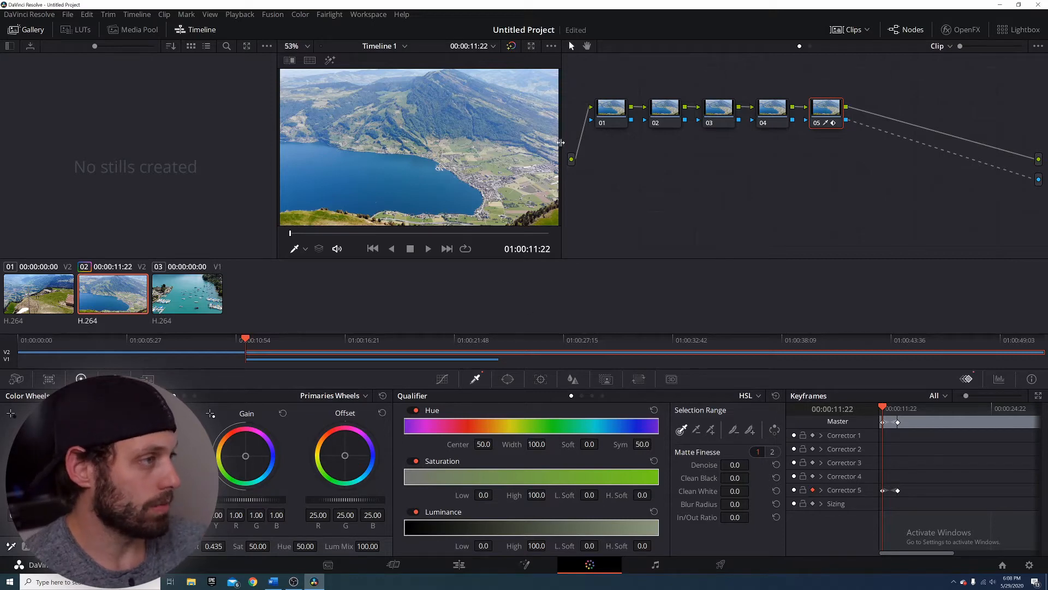
Widen the viewer and try raising the Luminance Low and lowering the Luminance High, restoring them to 0.0 and 100.0
{"action": "left_click_drag", "start_coordinate": [562, 143], "coordinate": [700, 155]}
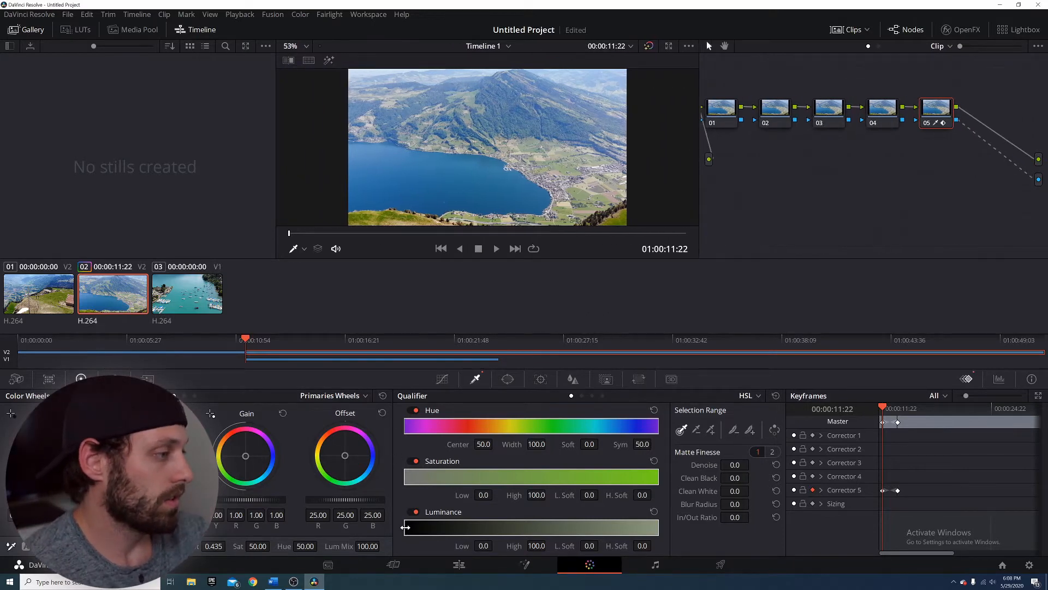
{"action": "left_click_drag", "start_coordinate": [405, 527], "coordinate": [570, 520]}
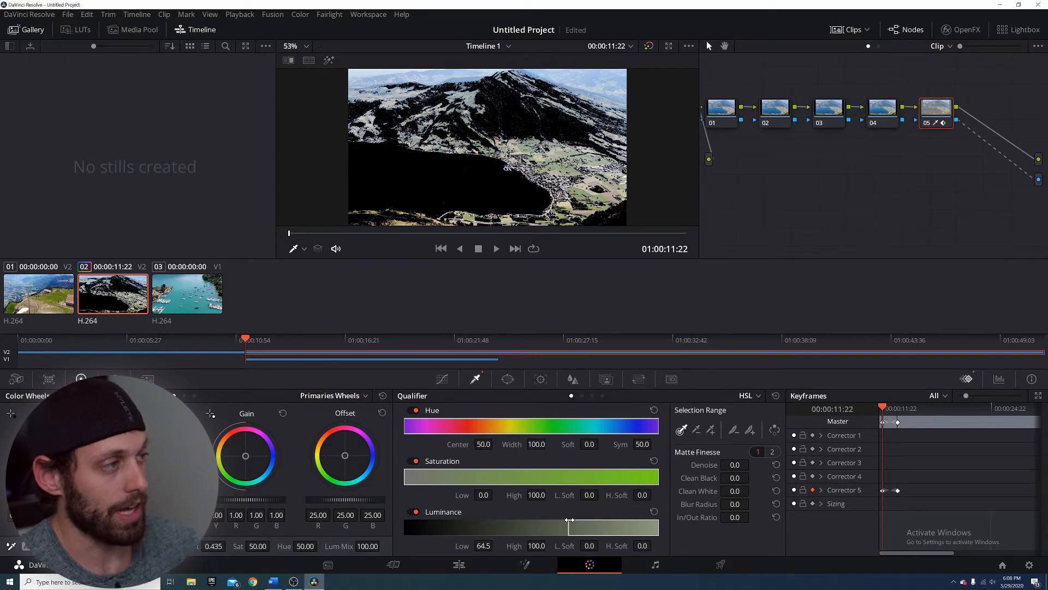
{"action": "left_click_drag", "start_coordinate": [569, 520], "coordinate": [613, 529]}
{"action": "left_click", "coordinate": [653, 511]}
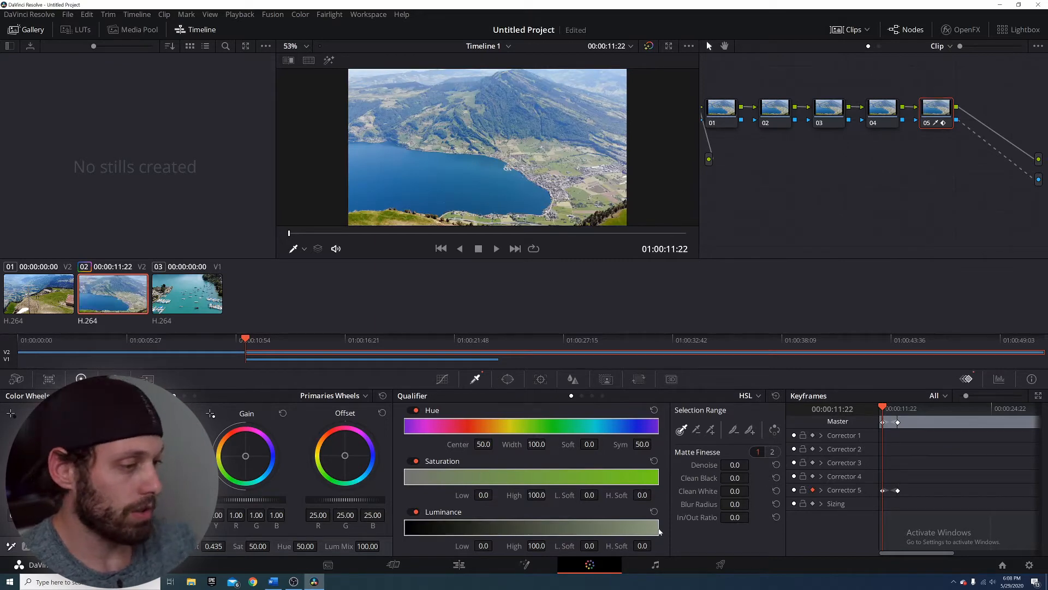
{"action": "left_click_drag", "start_coordinate": [658, 526], "coordinate": [571, 529]}
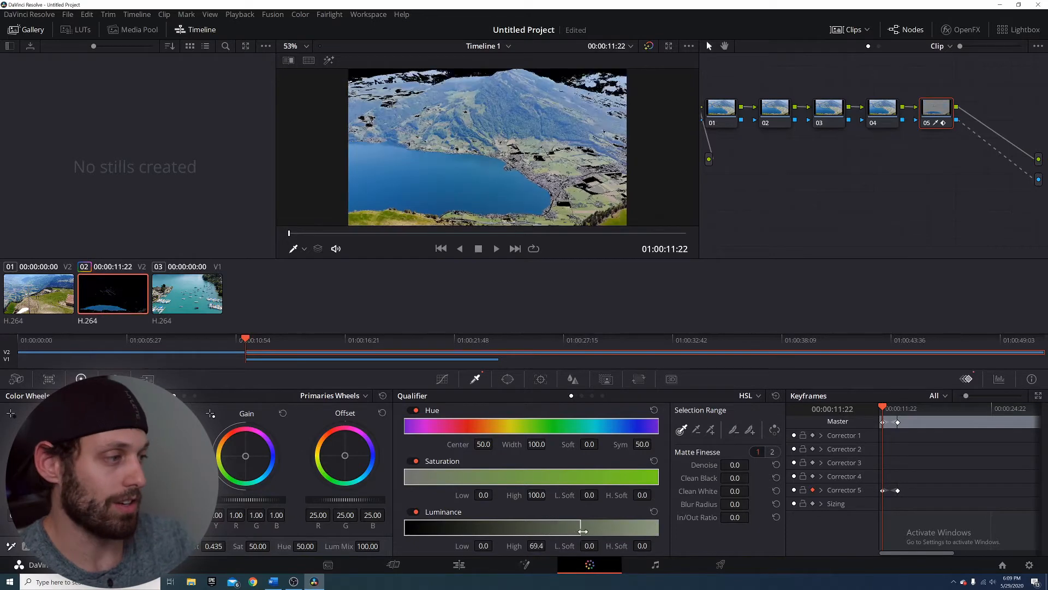
{"action": "left_click_drag", "start_coordinate": [569, 528], "coordinate": [703, 517]}
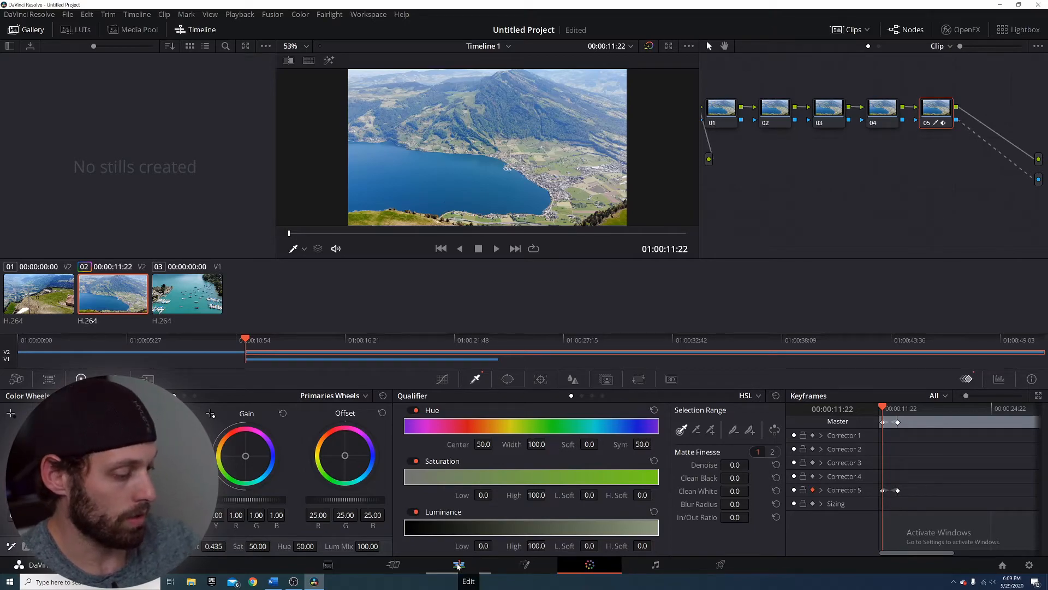
Play the finished luminance transition in full-screen view
{"action": "key", "text": "ctrl+f"}
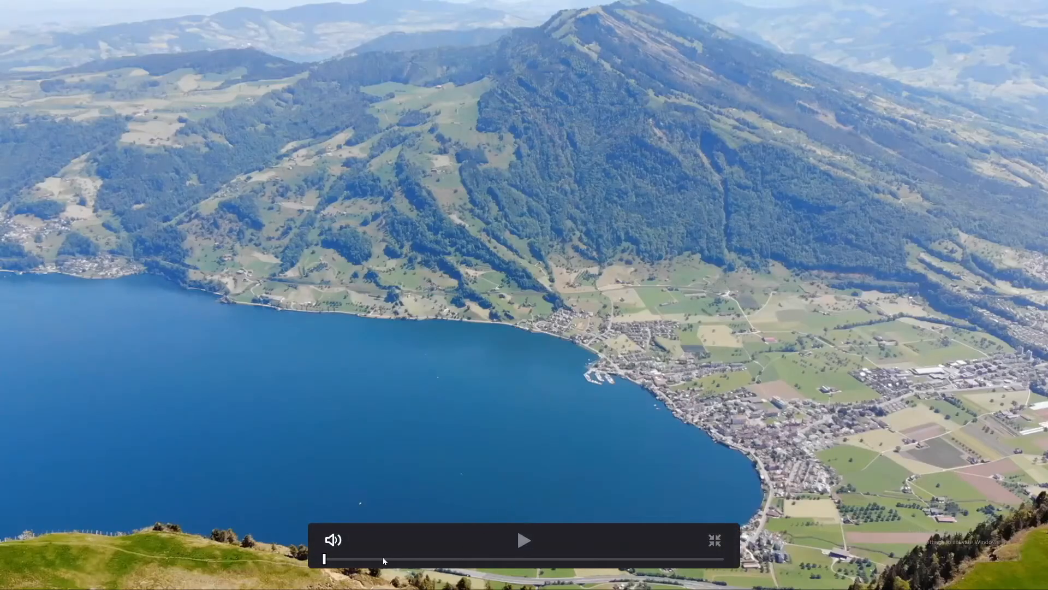
{"action": "key", "text": "space"}
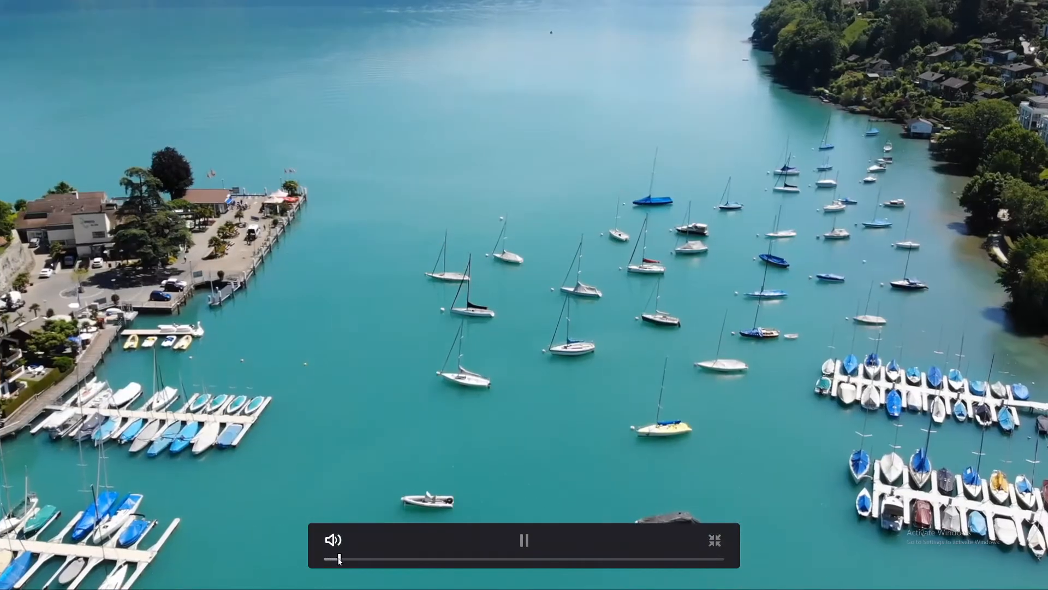
Replay the full-screen transition from the beginning and stop the playback
{"action": "left_click_drag", "start_coordinate": [339, 560], "coordinate": [326, 558]}
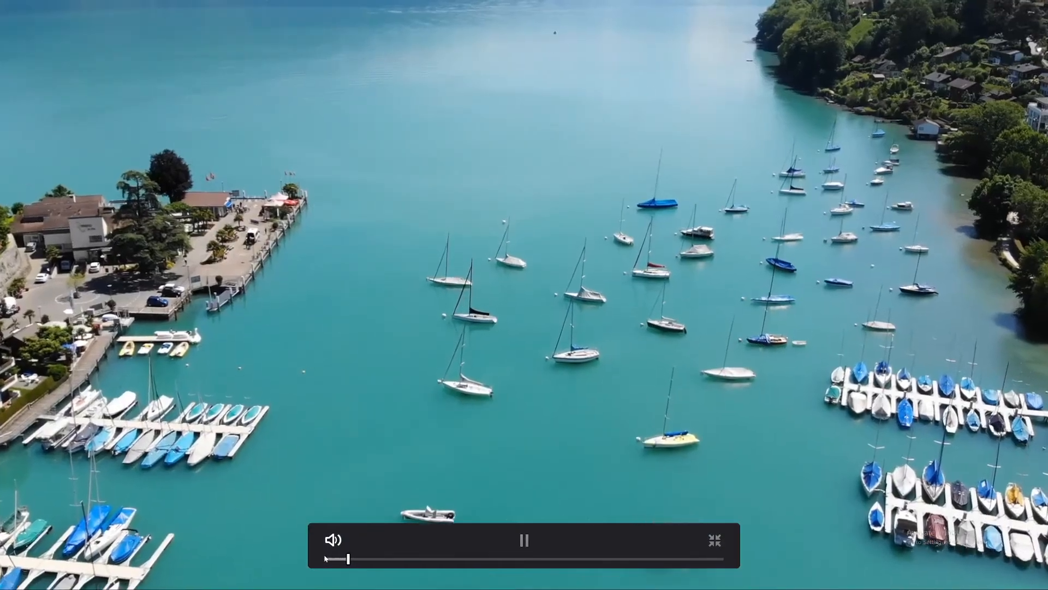
{"action": "key", "text": "space"}
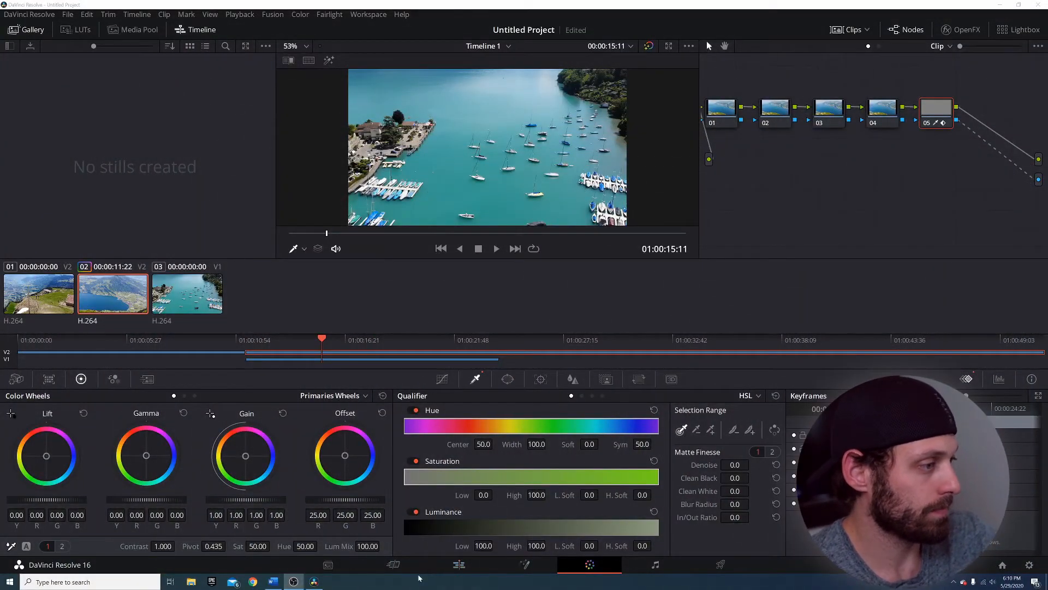
Return to the Edit page and delete the first transition's clips from Video 1 and Video 2, emptying the timeline
{"action": "left_click", "coordinate": [458, 565]}
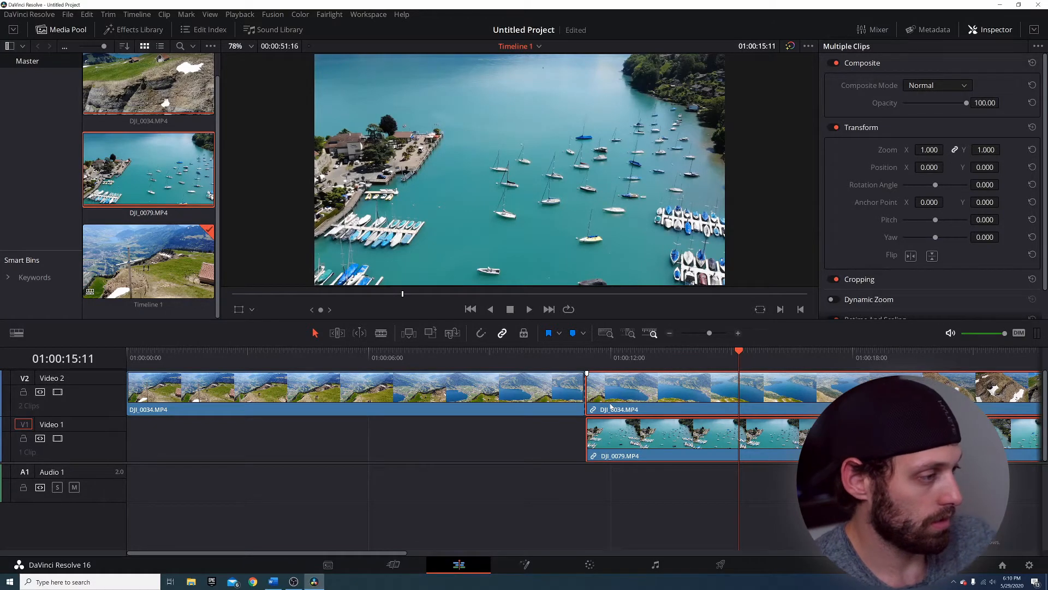
{"action": "left_click", "coordinate": [518, 402]}
{"action": "key", "text": "Delete"}
{"action": "left_click", "coordinate": [582, 437]}
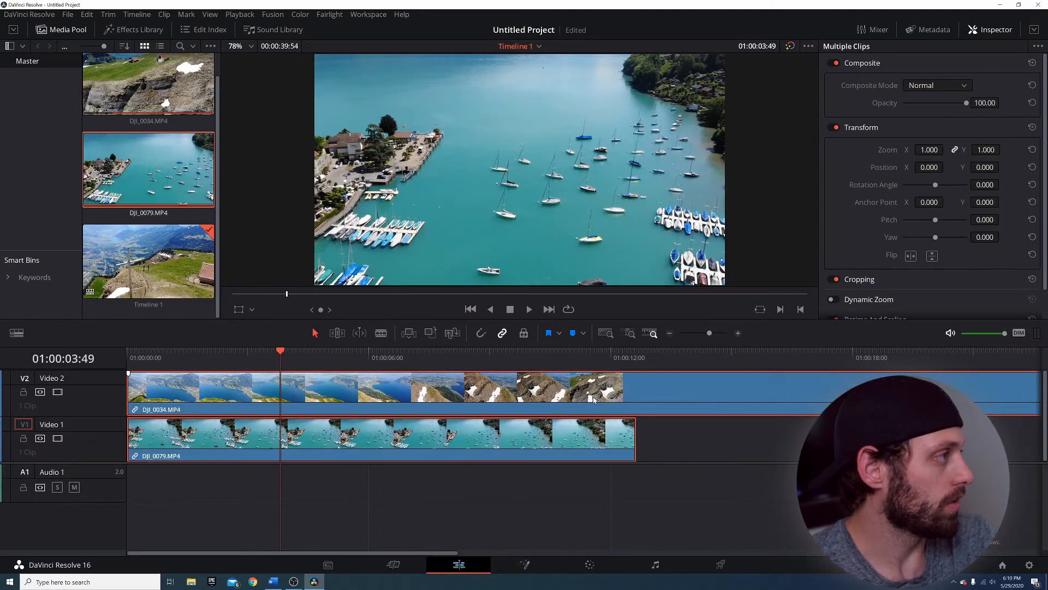
{"action": "key", "text": "Delete"}
Place DJI_0034.MP4 at the start of Video 2 and DJI_0079.MP4 on Video 1 from 01:00:06:51, and split the upper clip there
{"action": "left_click_drag", "start_coordinate": [125, 115], "coordinate": [143, 411]}
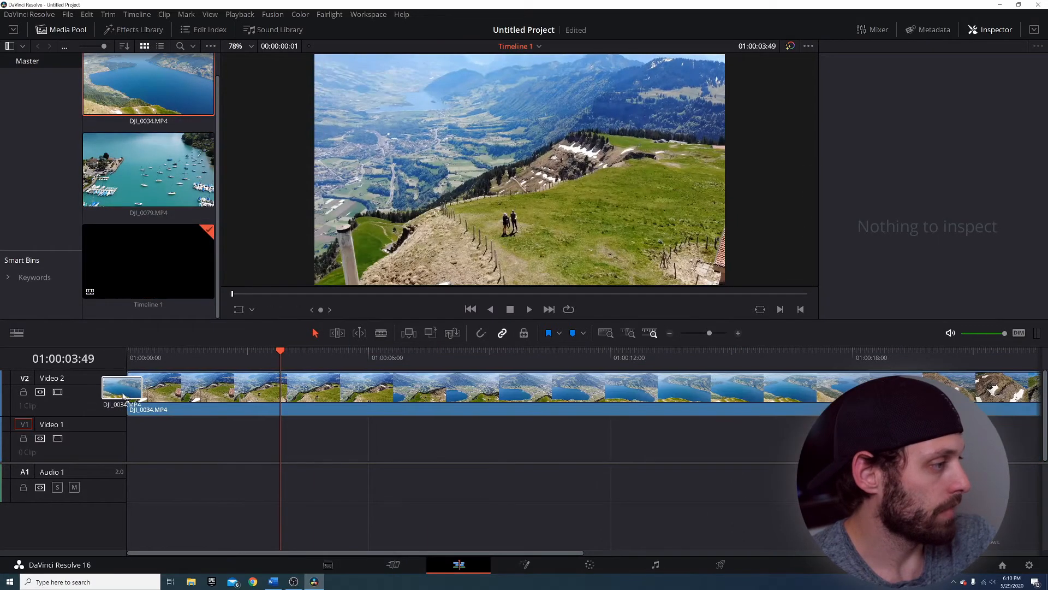
{"action": "left_click_drag", "start_coordinate": [148, 169], "coordinate": [402, 434]}
{"action": "left_click", "coordinate": [402, 374]}
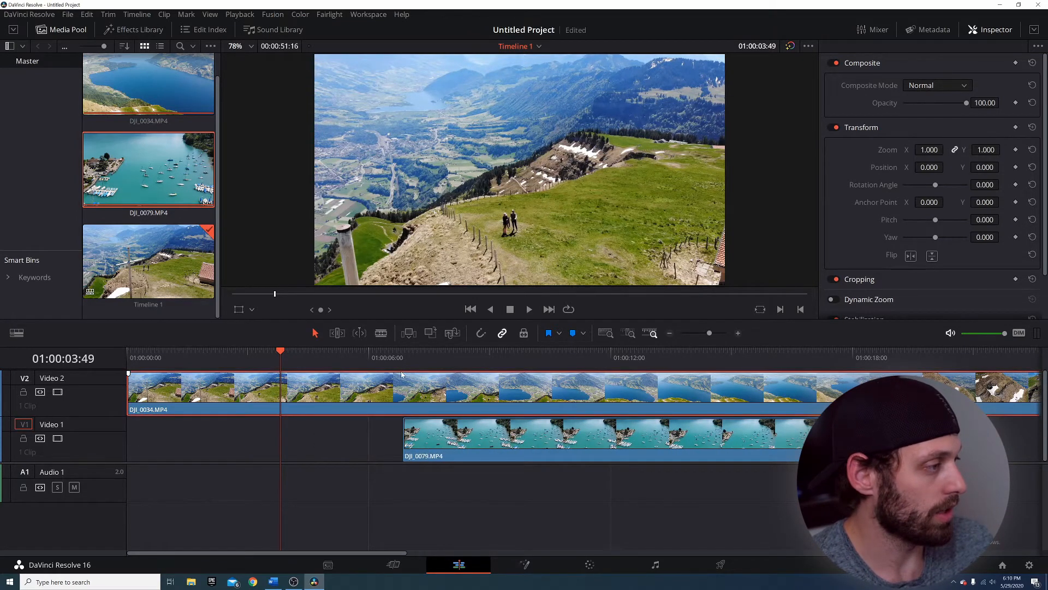
{"action": "left_click_drag", "start_coordinate": [393, 354], "coordinate": [404, 360]}
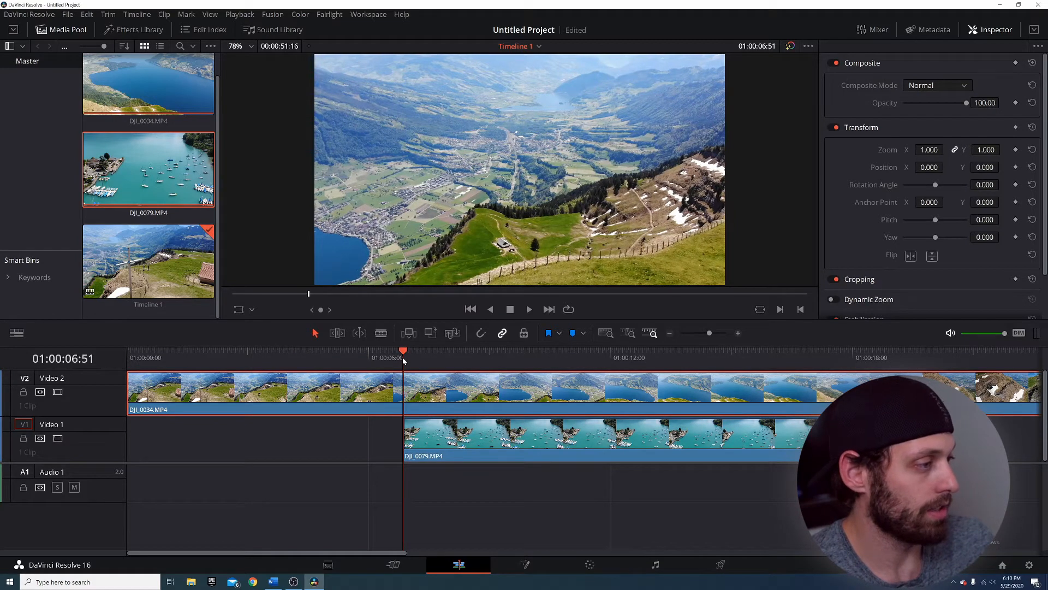
{"action": "key", "text": "ctrl+b"}
Combine the second DJI_0034 piece and the DJI_0079 clip into a Fusion clip and move it up to Video 2
{"action": "left_click", "coordinate": [511, 380]}
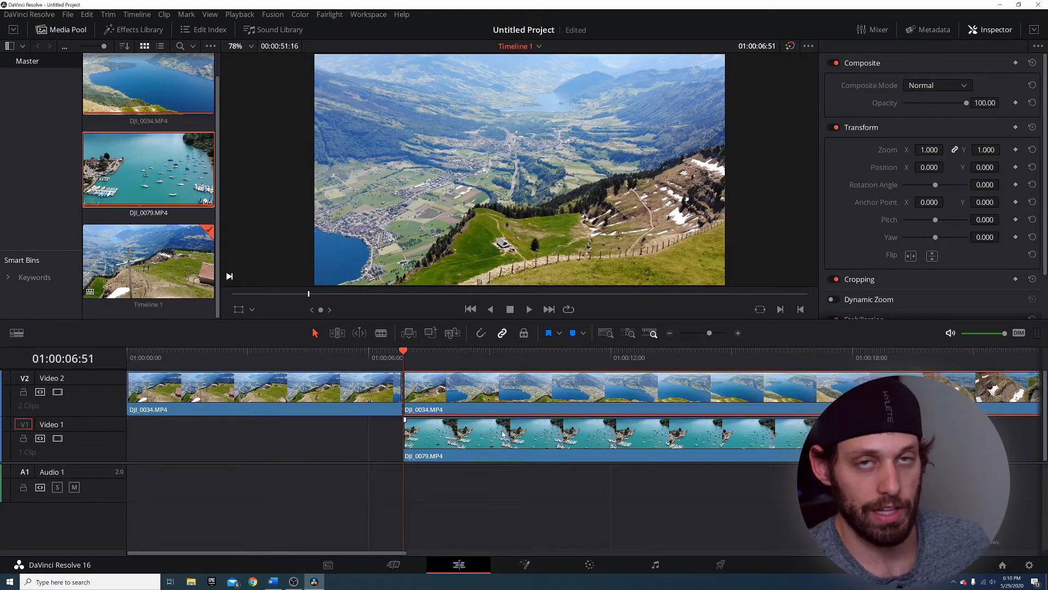
{"action": "left_click", "coordinate": [503, 436], "text": "ctrl"}
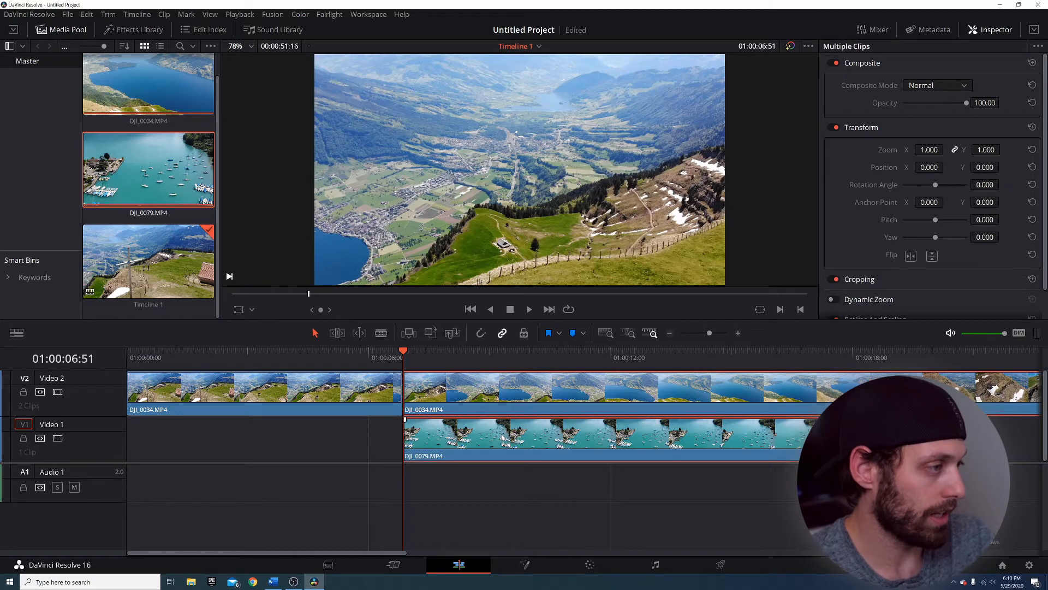
{"action": "right_click", "coordinate": [502, 436]}
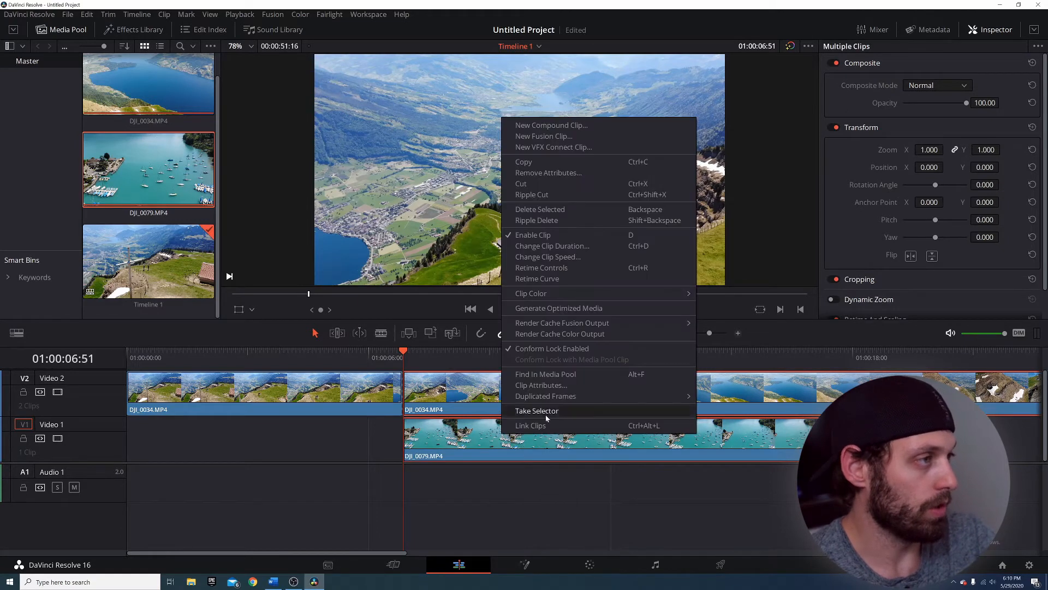
{"action": "left_click", "coordinate": [542, 136]}
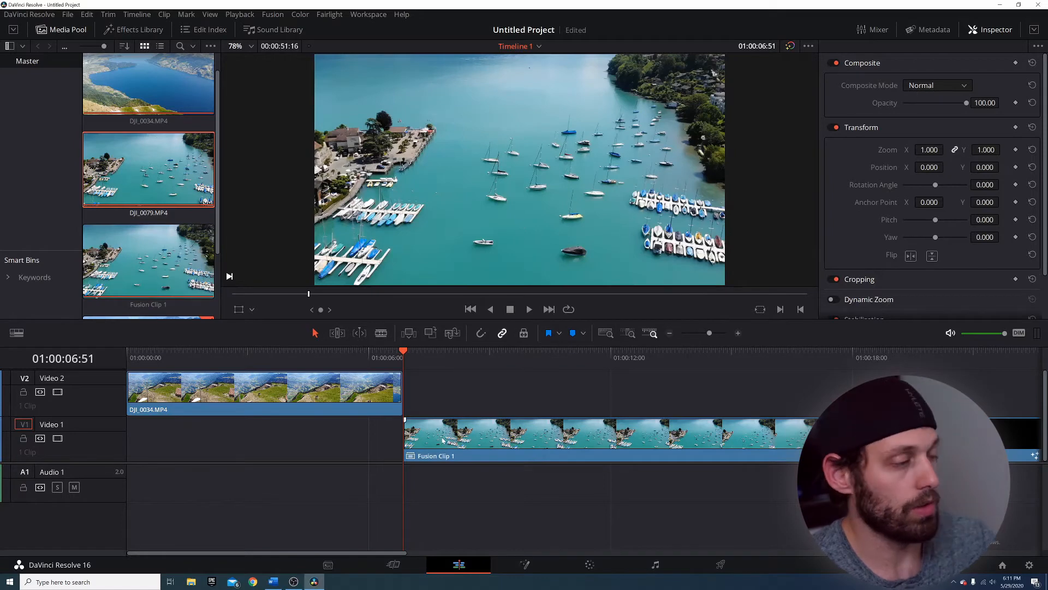
{"action": "left_click_drag", "start_coordinate": [442, 440], "coordinate": [462, 396]}
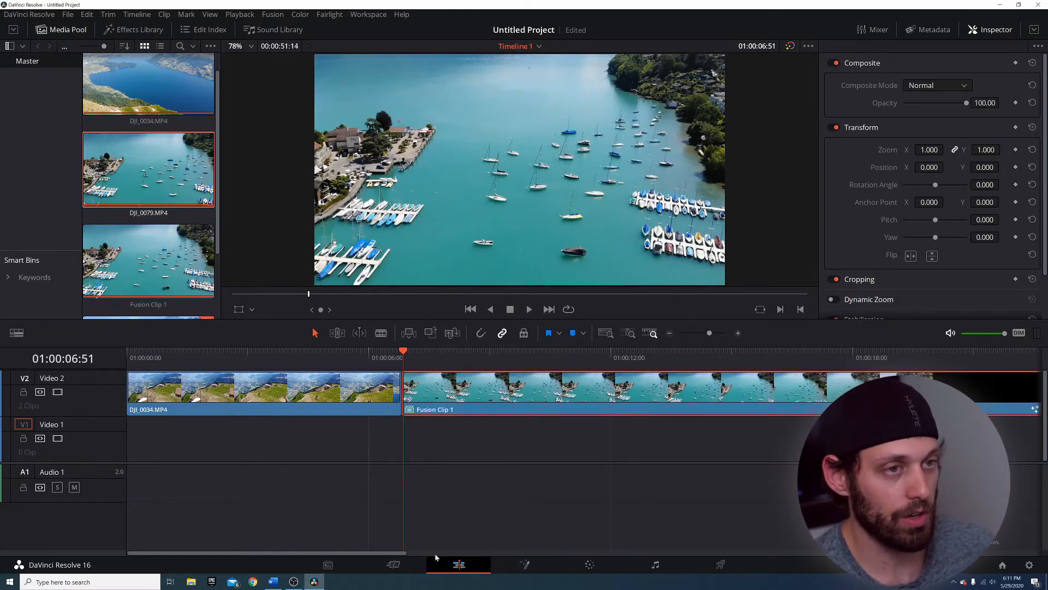
Open the clip on the Fusion page, show MediaIn1 and then MediaIn2 in the empty viewer, and move Merge1 away from the inputs
{"action": "left_click", "coordinate": [523, 563]}
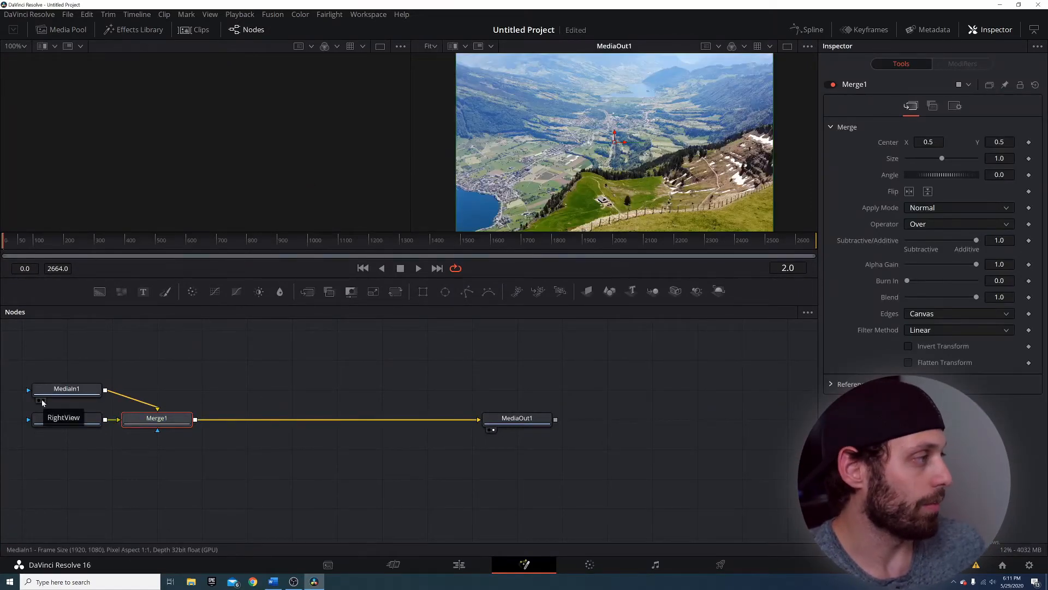
{"action": "left_click", "coordinate": [69, 392]}
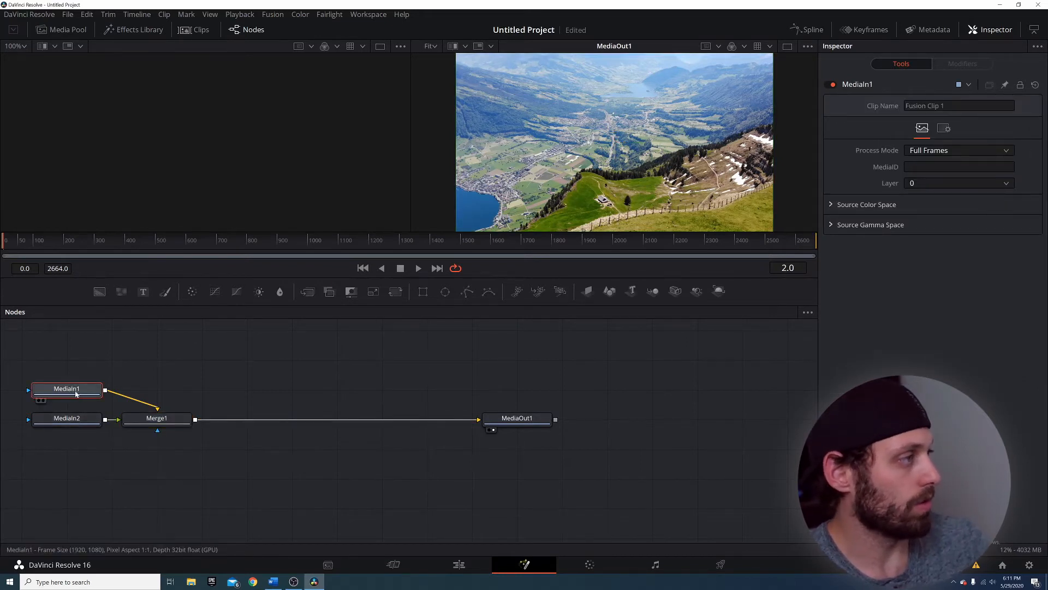
{"action": "left_click_drag", "start_coordinate": [76, 392], "coordinate": [89, 250]}
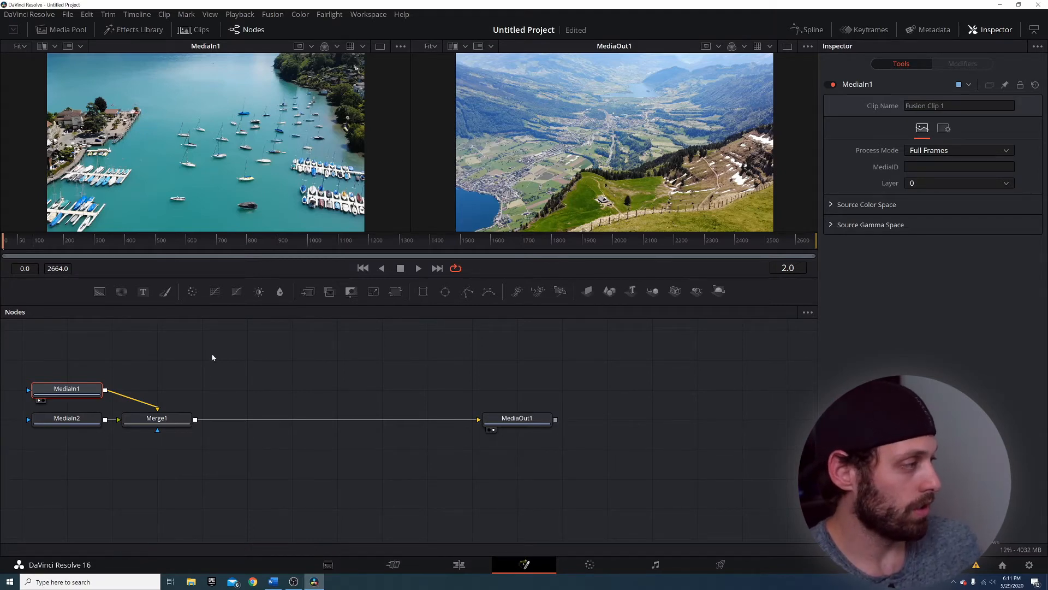
{"action": "left_click_drag", "start_coordinate": [182, 415], "coordinate": [255, 409]}
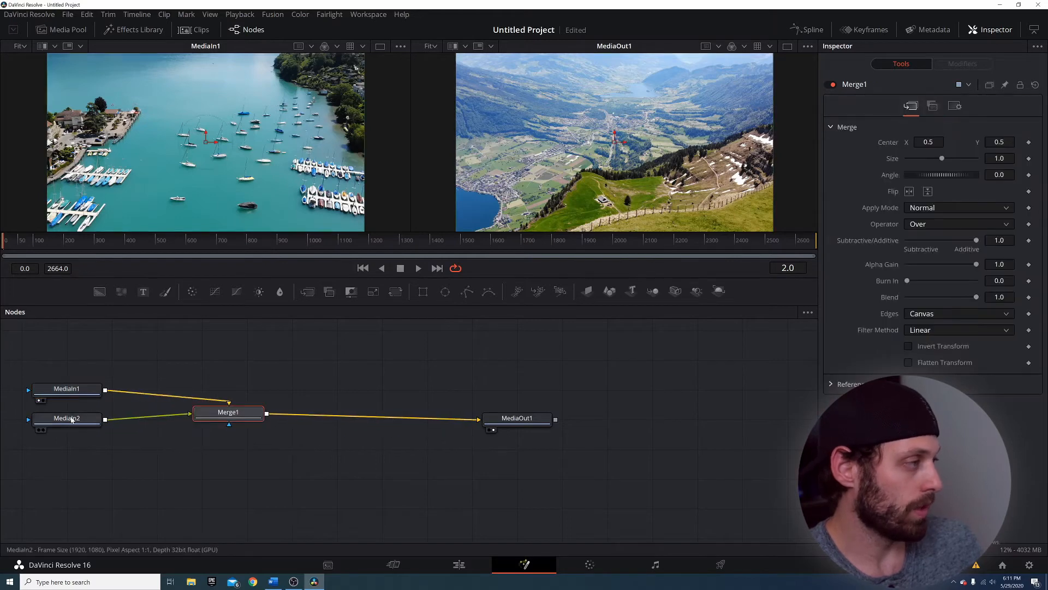
{"action": "left_click", "coordinate": [73, 420]}
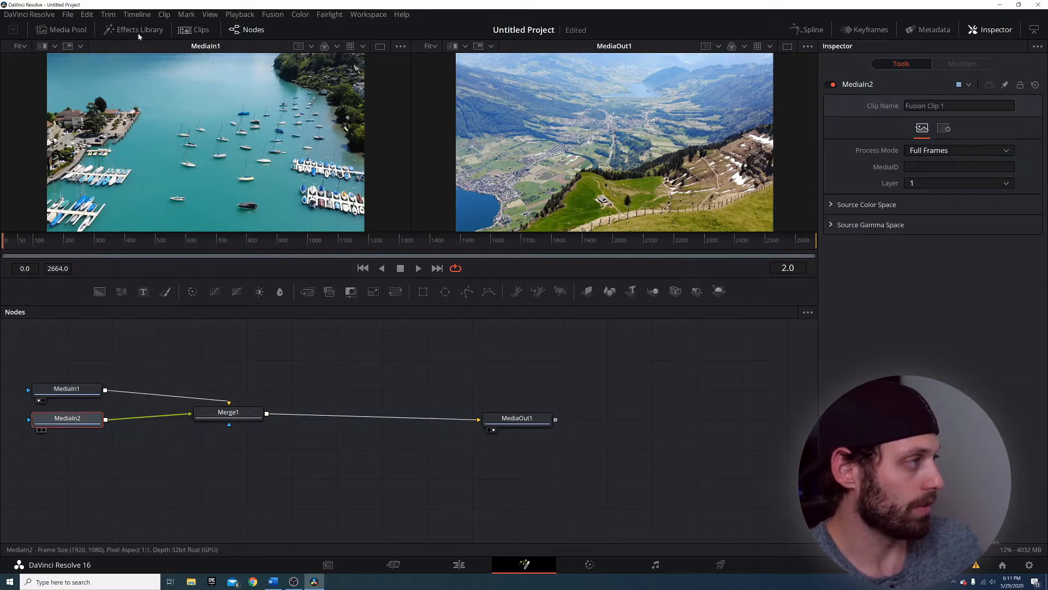
{"action": "left_click_drag", "start_coordinate": [76, 418], "coordinate": [130, 189]}
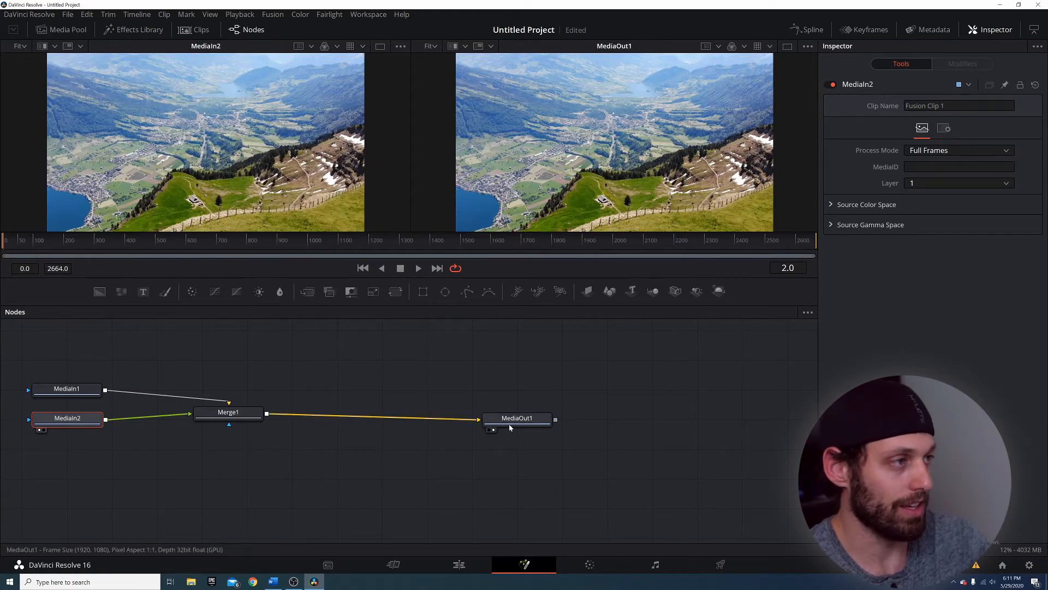
{"action": "mouse_move", "coordinate": [517, 430]}
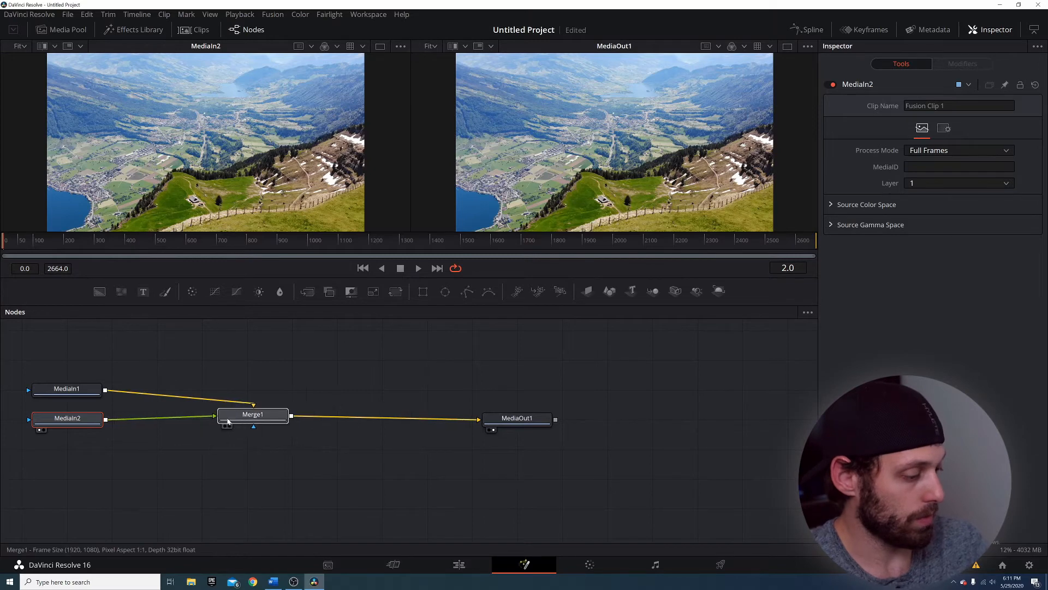
Insert a Luma Keyer between MediaIn2 and Merge1, moving Merge1 further along to make room
{"action": "left_click_drag", "start_coordinate": [228, 415], "coordinate": [253, 415]}
{"action": "left_click", "coordinate": [87, 422]}
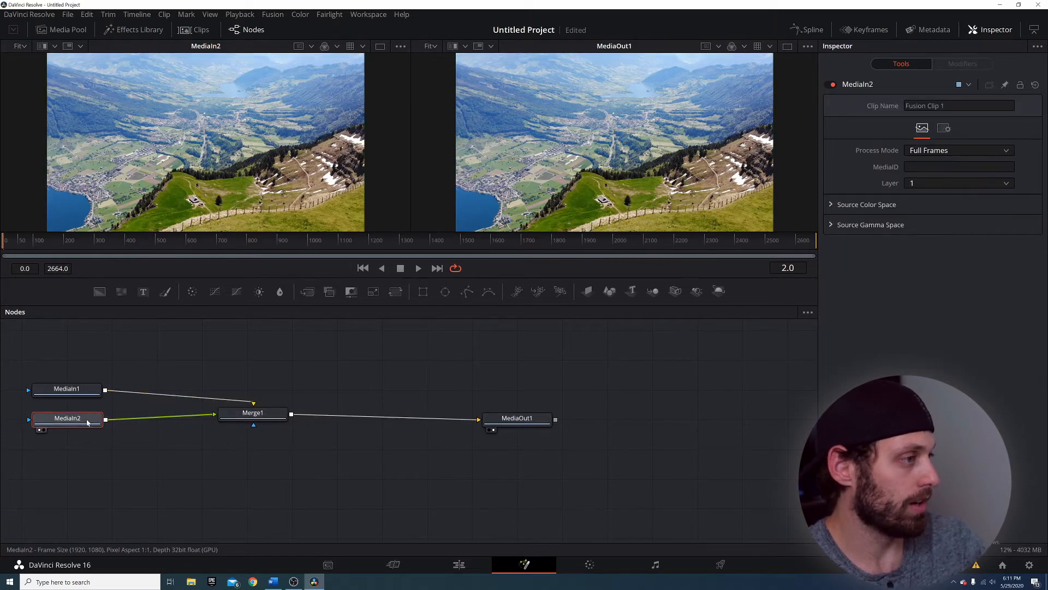
{"action": "key", "text": "shift+space"}
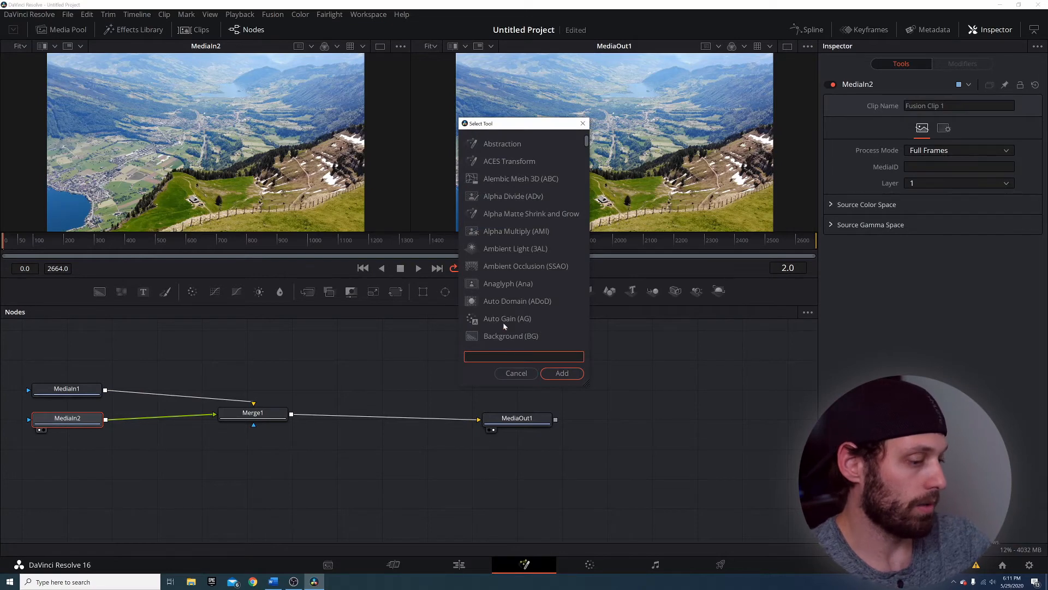
{"action": "scroll", "coordinate": [503, 322], "scroll_direction": "down", "scroll_amount": 4}
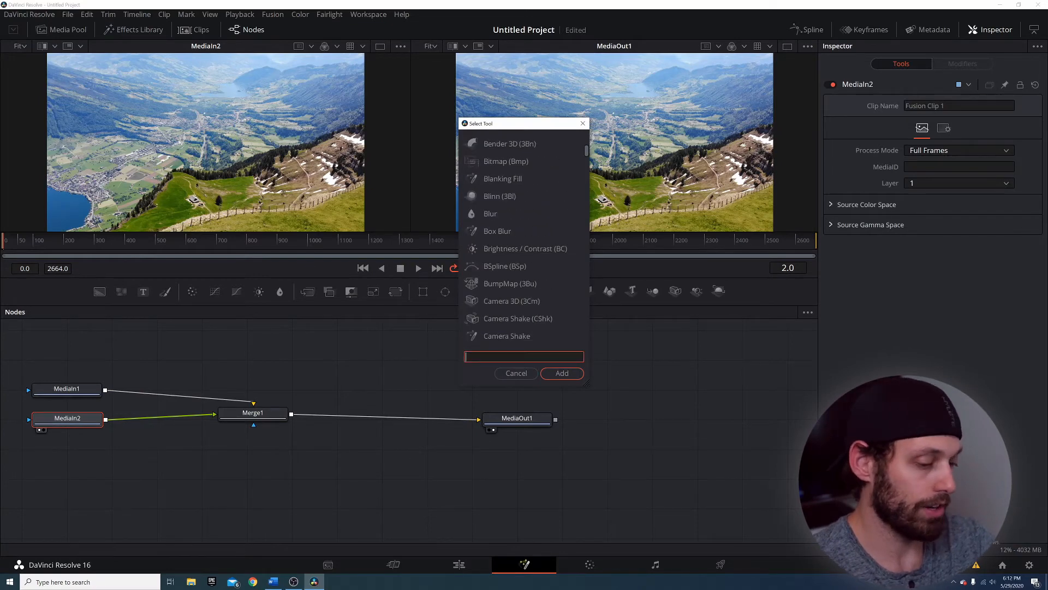
{"action": "type", "text": "luma"}
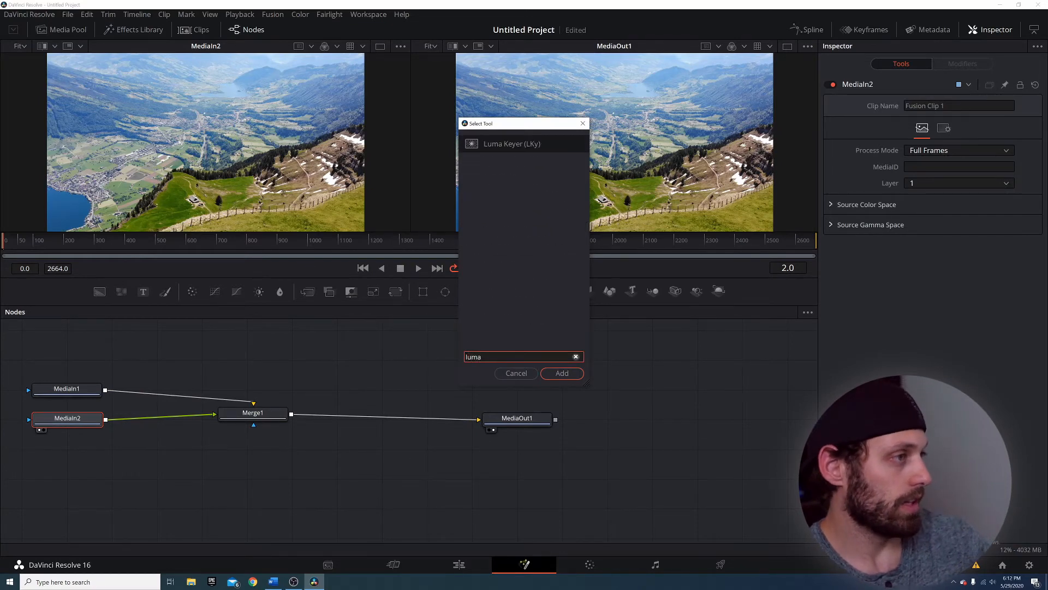
{"action": "key", "text": "Return"}
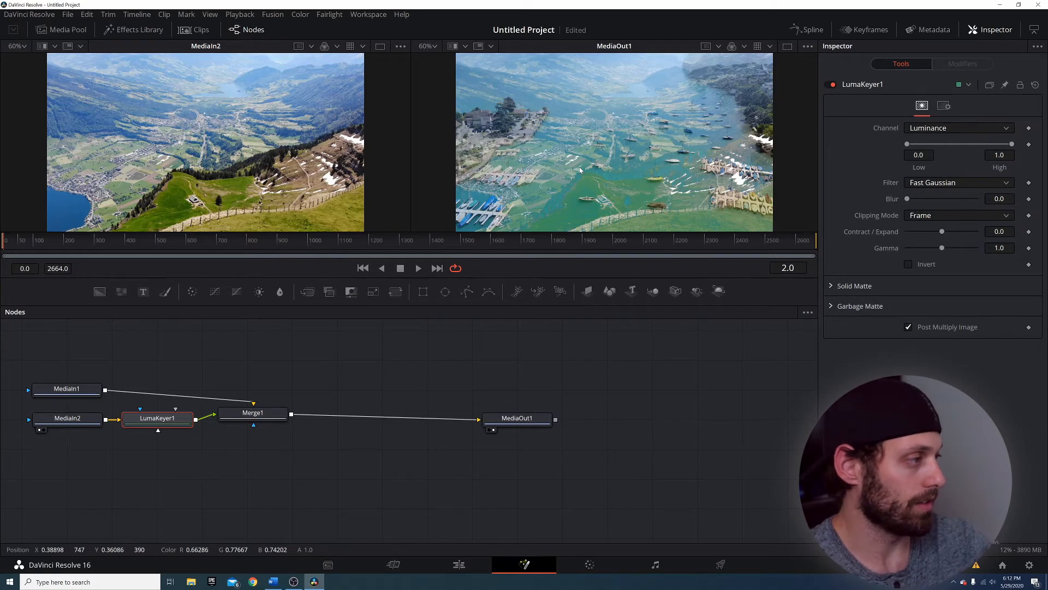
{"action": "left_click_drag", "start_coordinate": [241, 416], "coordinate": [267, 425]}
{"action": "left_click", "coordinate": [180, 424]}
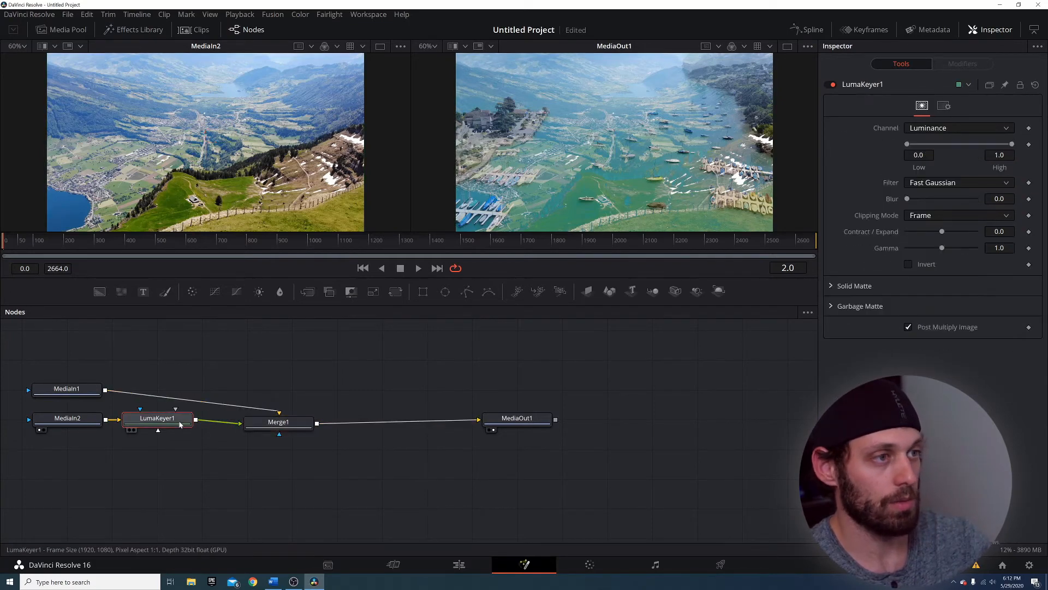
{"action": "left_click", "coordinate": [961, 131]}
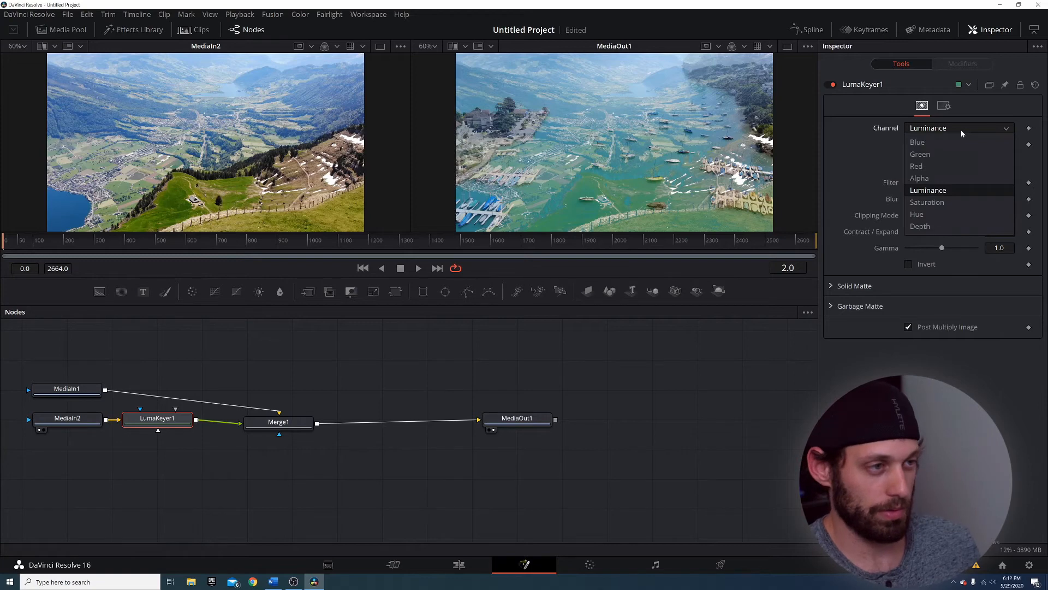
{"action": "left_click", "coordinate": [961, 191]}
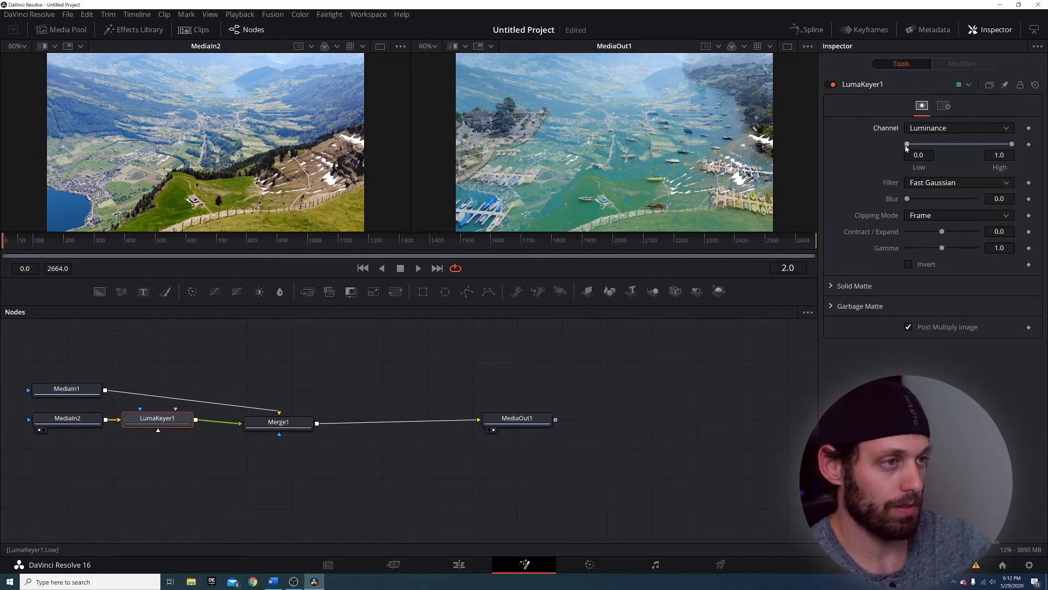
{"action": "mouse_move", "coordinate": [908, 144]}
{"action": "left_mouse_down"}
{"action": "mouse_move", "coordinate": [1022, 150]}
{"action": "mouse_move", "coordinate": [915, 152]}
{"action": "left_mouse_up"}
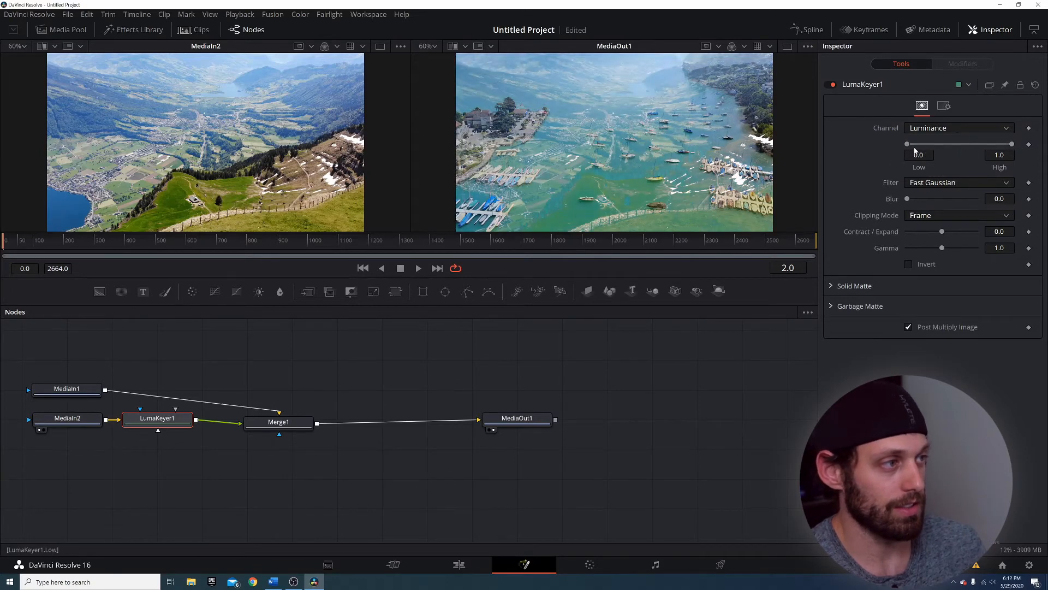
{"action": "mouse_move", "coordinate": [1011, 147]}
{"action": "left_mouse_down"}
{"action": "mouse_move", "coordinate": [886, 158]}
{"action": "mouse_move", "coordinate": [1013, 144]}
{"action": "left_mouse_up"}
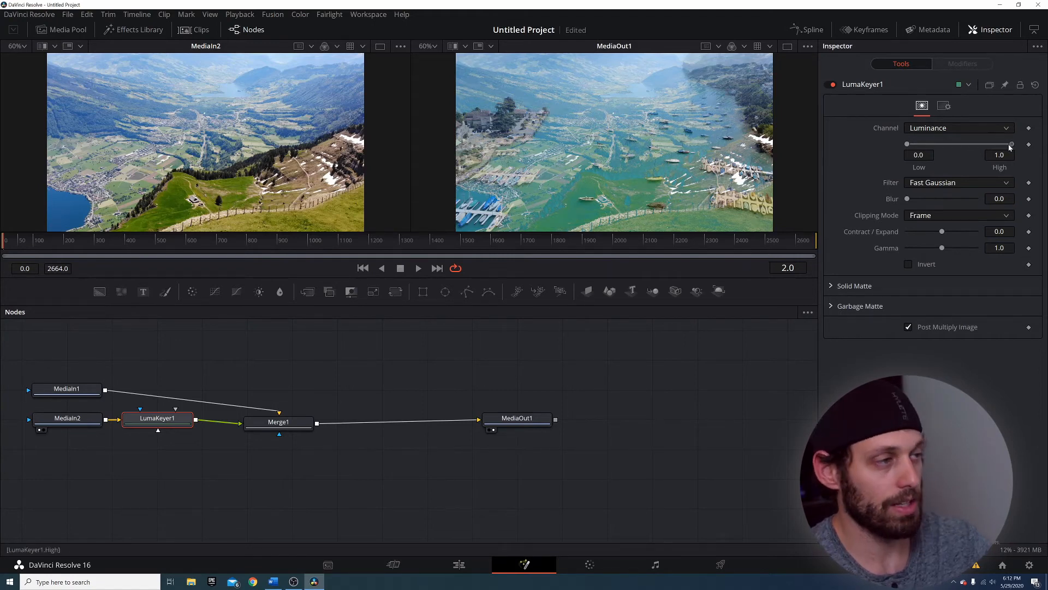
Set the Luma Keyer's High to 0.0 and keyframe its luminance range at frame 2
{"action": "left_click_drag", "start_coordinate": [1010, 143], "coordinate": [900, 150]}
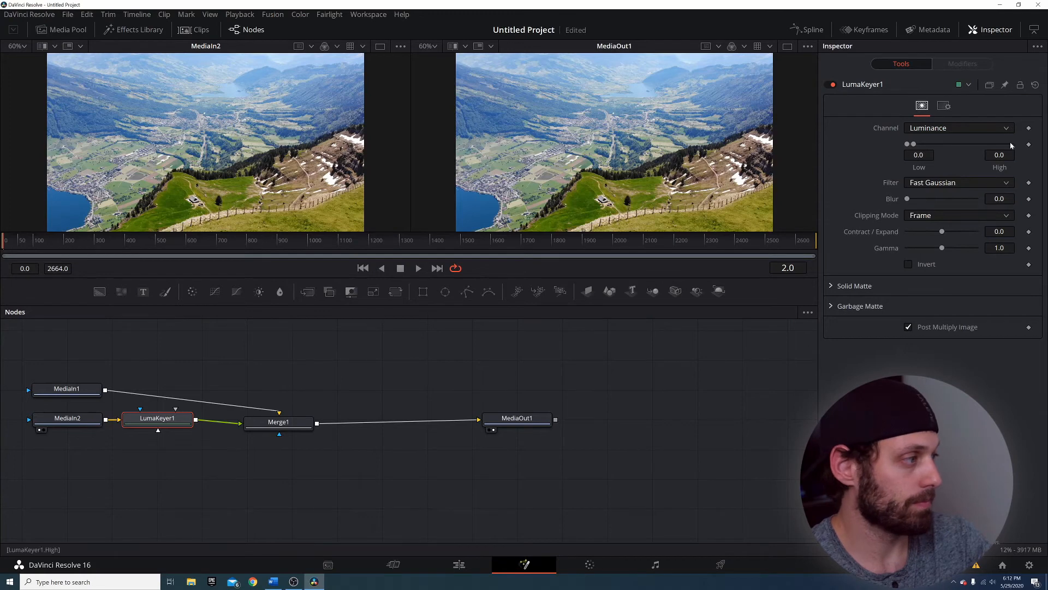
{"action": "left_click", "coordinate": [1029, 144]}
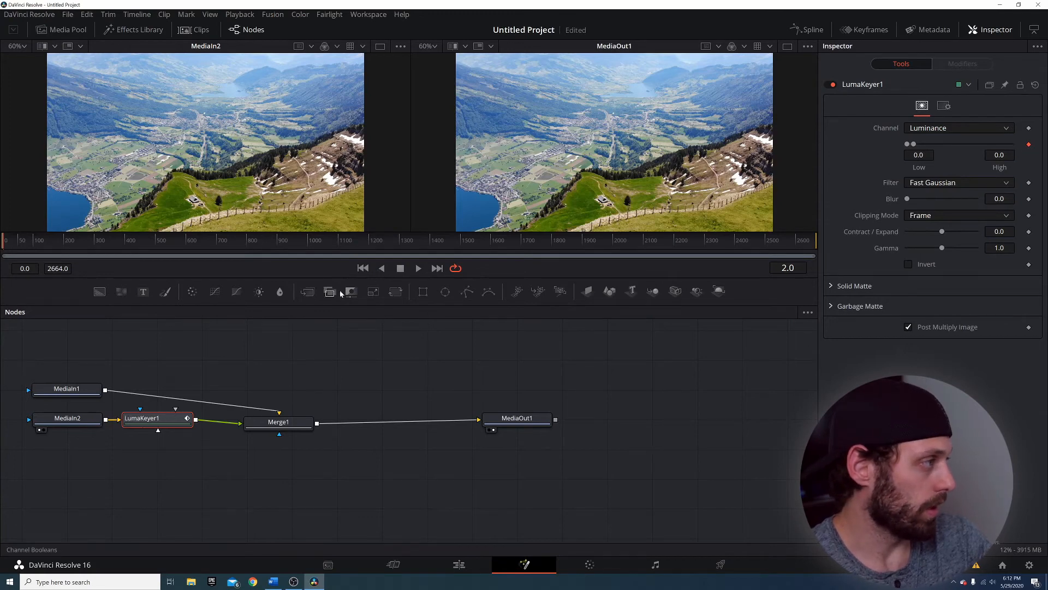
Add a second range keyframe at frame 30 with the Luma Keyer's High and Low both set to 1.0
{"action": "left_click", "coordinate": [11, 242]}
{"action": "left_click_drag", "start_coordinate": [11, 241], "coordinate": [13, 243]}
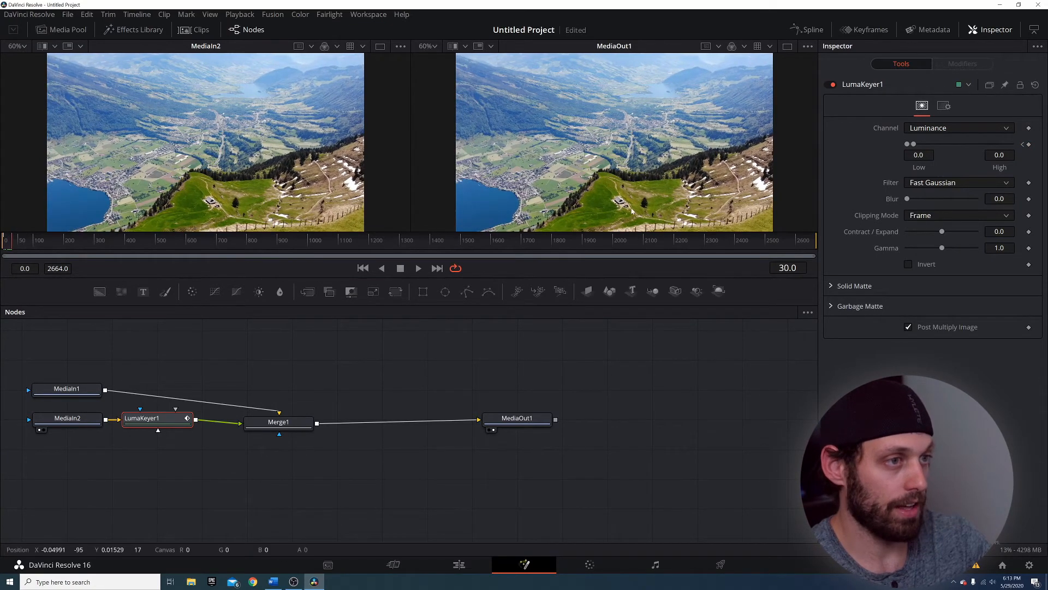
{"action": "left_click", "coordinate": [1029, 144]}
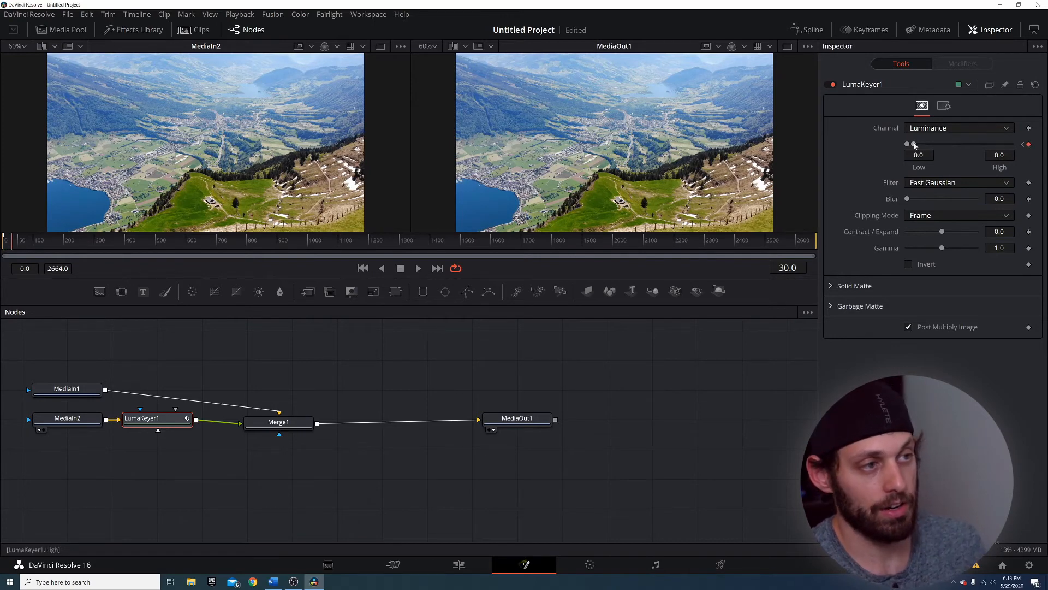
{"action": "left_click_drag", "start_coordinate": [914, 145], "coordinate": [1018, 144]}
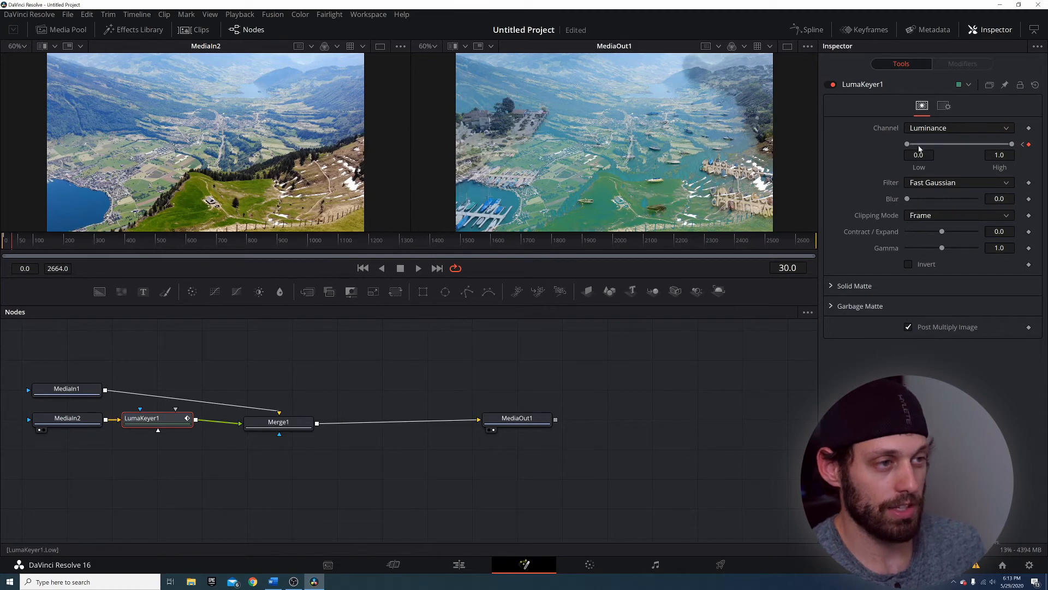
{"action": "left_click_drag", "start_coordinate": [910, 145], "coordinate": [1007, 145]}
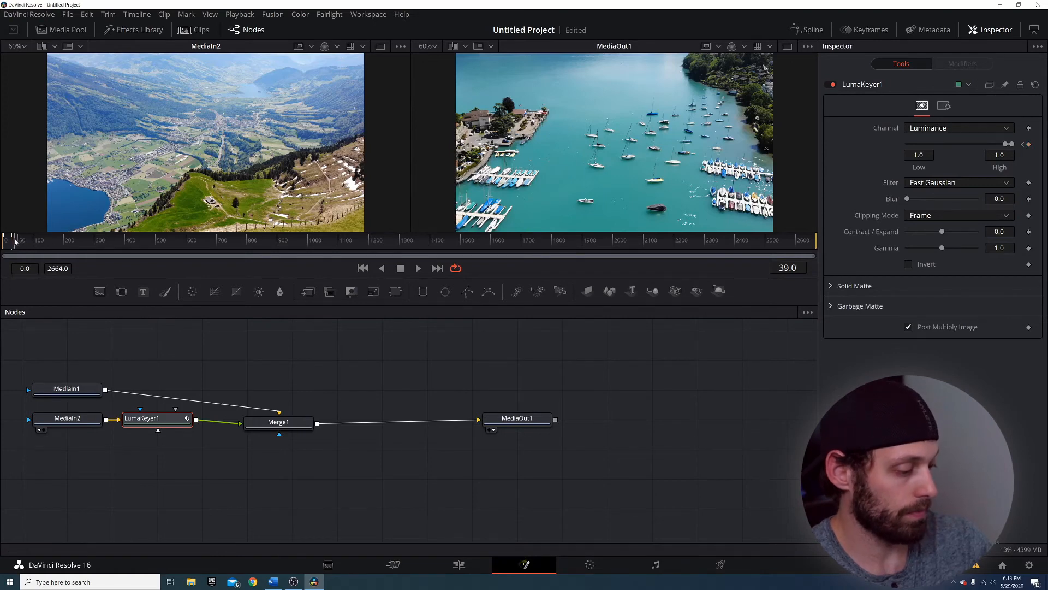
Play the Luma Keyer transition in Fusion from frame 0 until past the second keyframe
{"action": "left_click_drag", "start_coordinate": [16, 241], "coordinate": [2, 244]}
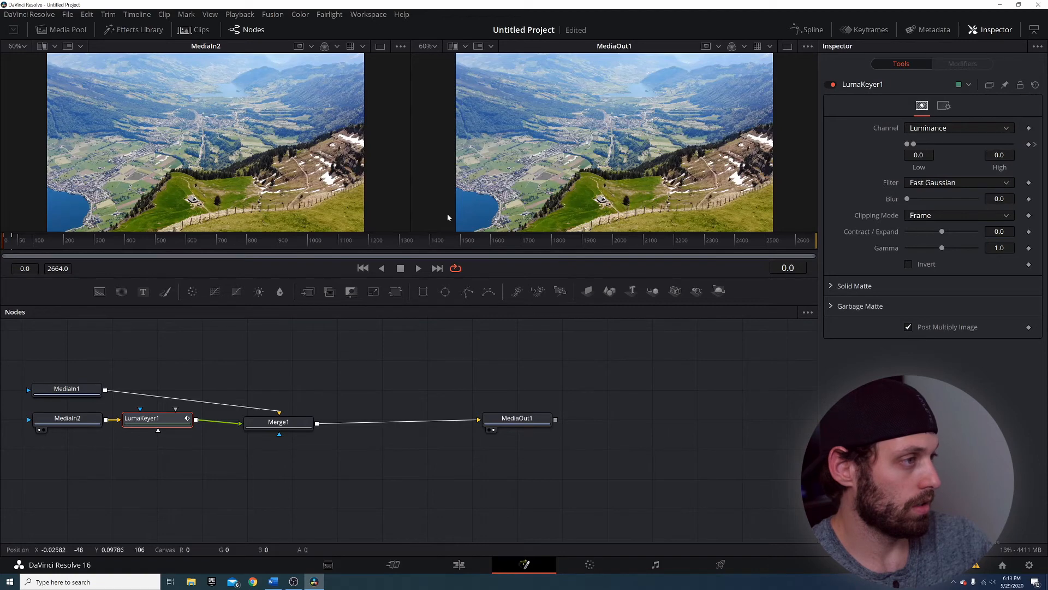
{"action": "key", "text": "space"}
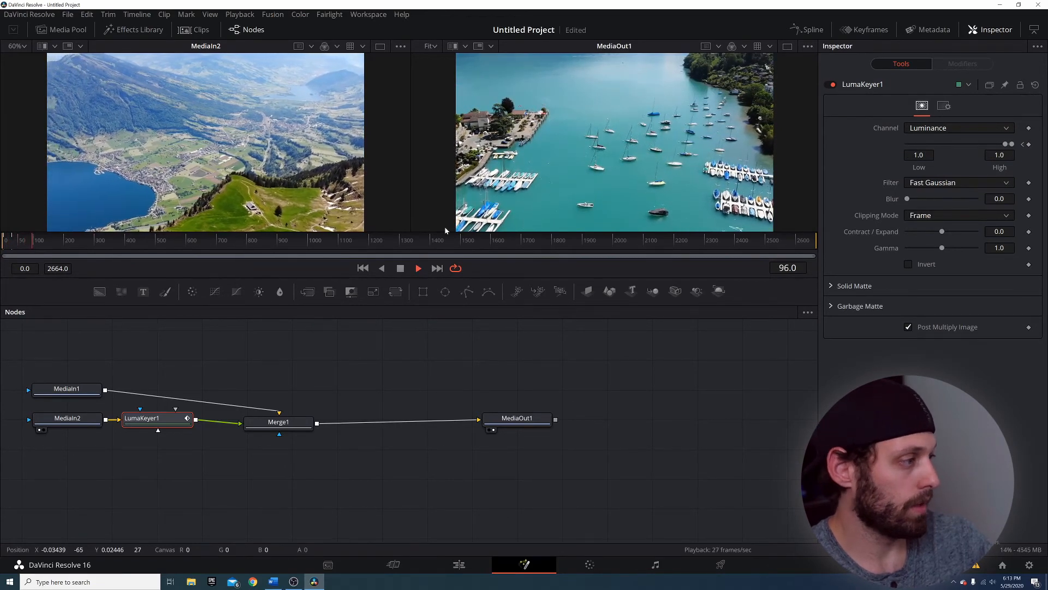
{"action": "key", "text": "space"}
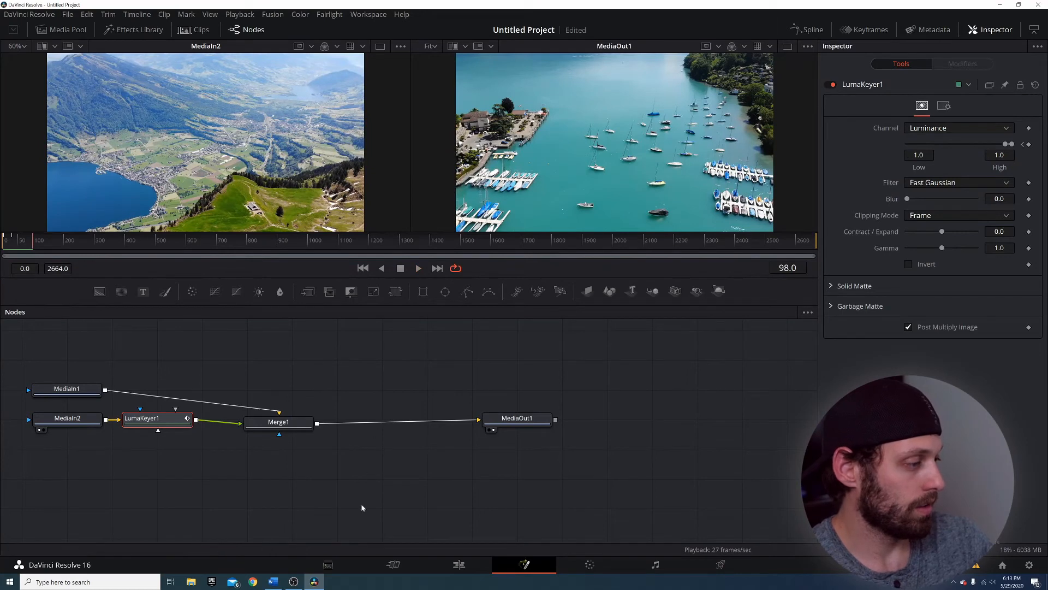
Switch to the Edit page and play the transition full screen from a point before the cut
{"action": "left_click", "coordinate": [399, 563]}
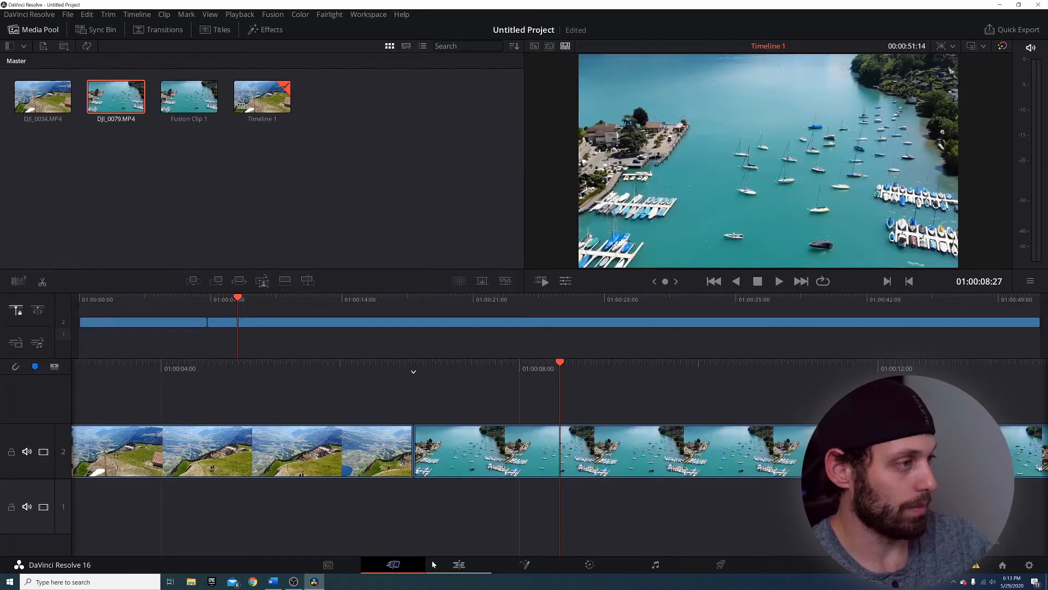
{"action": "left_click", "coordinate": [435, 563]}
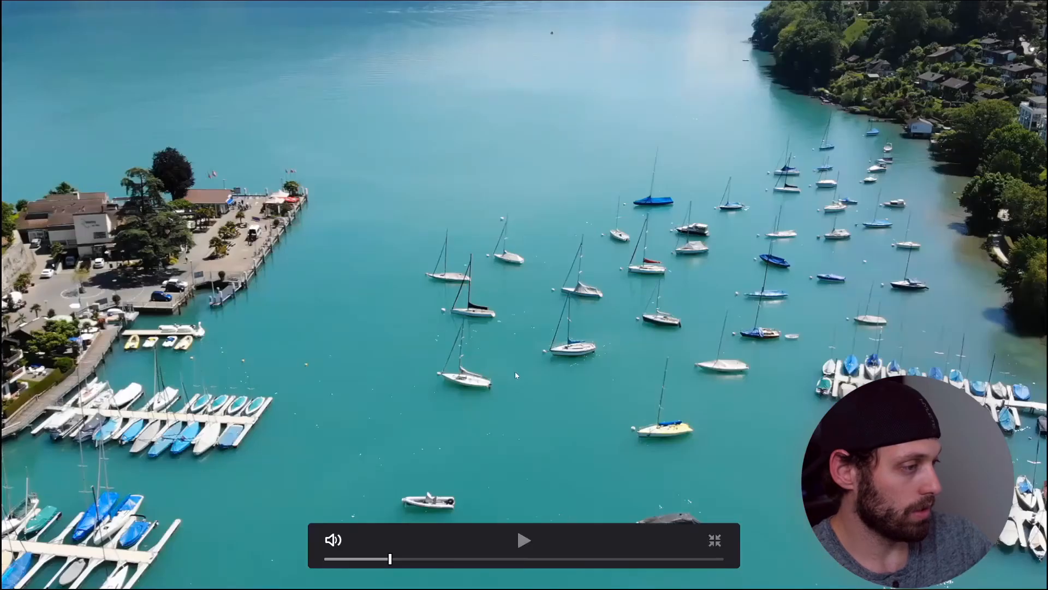
{"action": "left_click_drag", "start_coordinate": [377, 559], "coordinate": [368, 559]}
{"action": "key", "text": "space"}
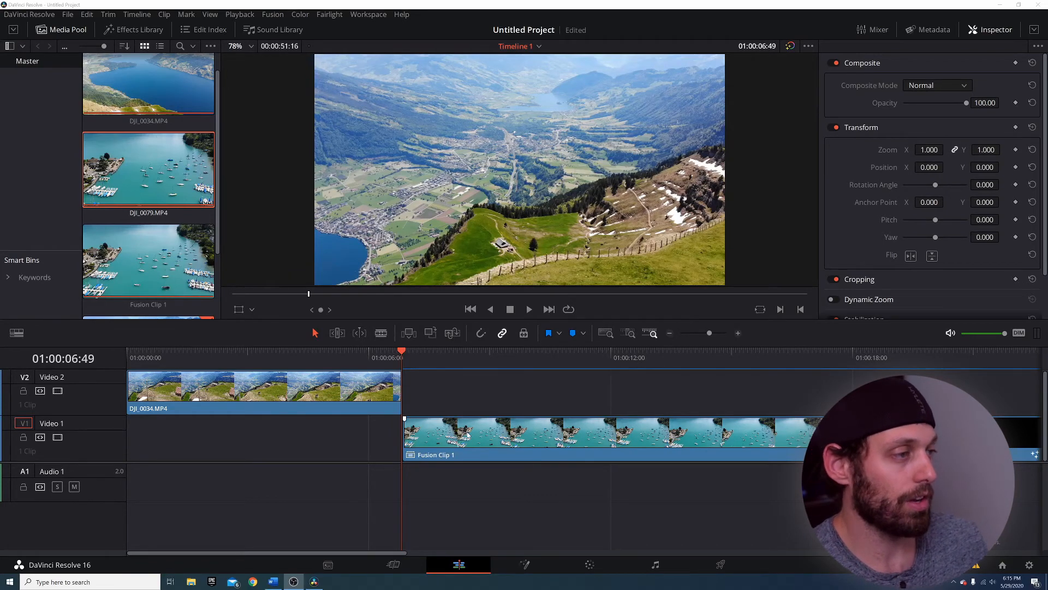
Inspect Fusion Clip 1 as a single clip on the Color page and return to the Edit page
{"action": "left_click", "coordinate": [473, 421]}
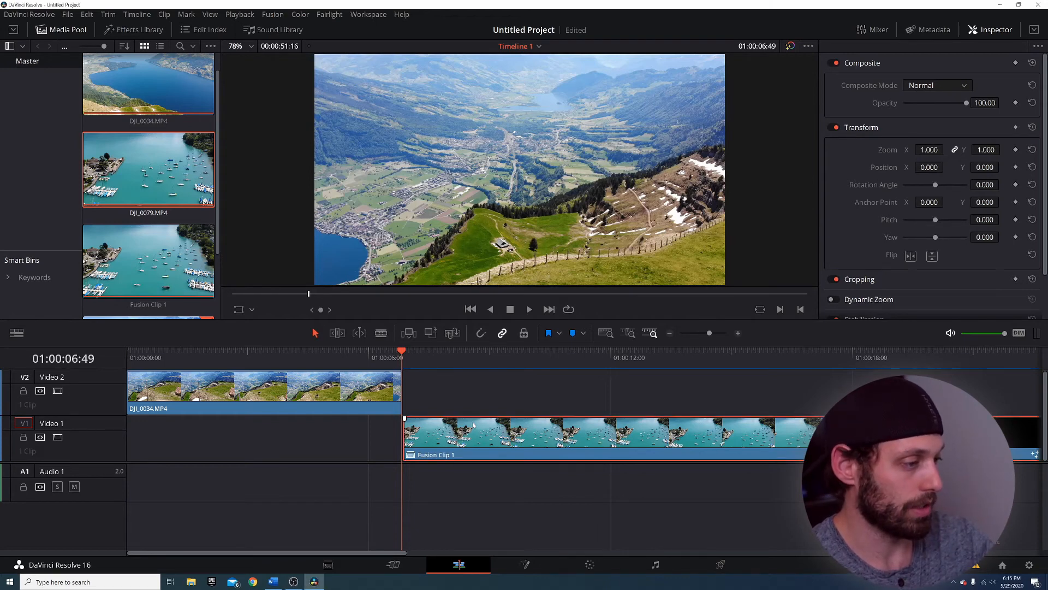
{"action": "left_click", "coordinate": [581, 561]}
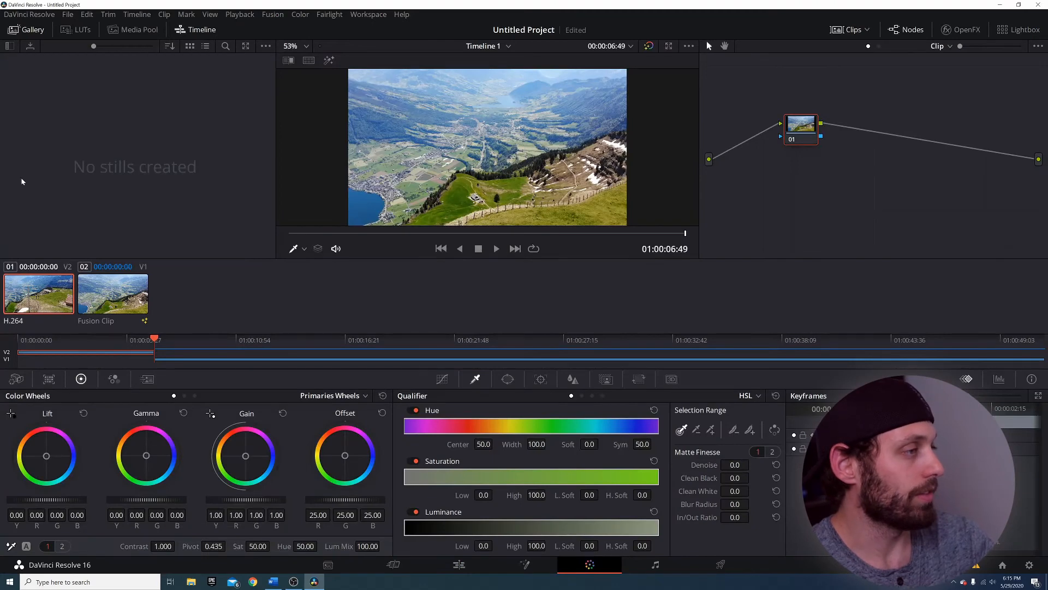
{"action": "left_click", "coordinate": [100, 301]}
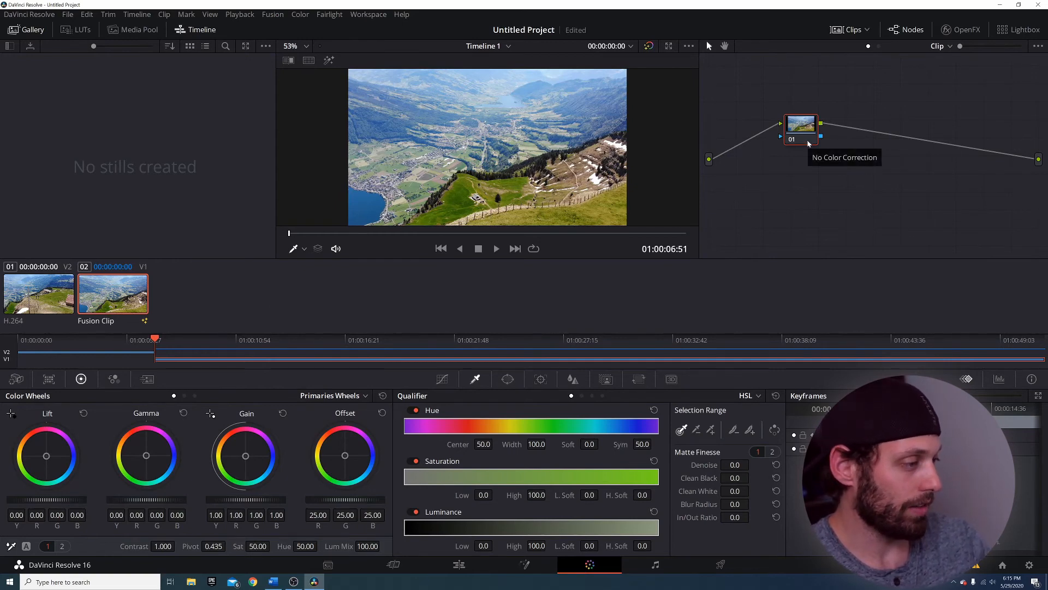
{"action": "left_click", "coordinate": [457, 566]}
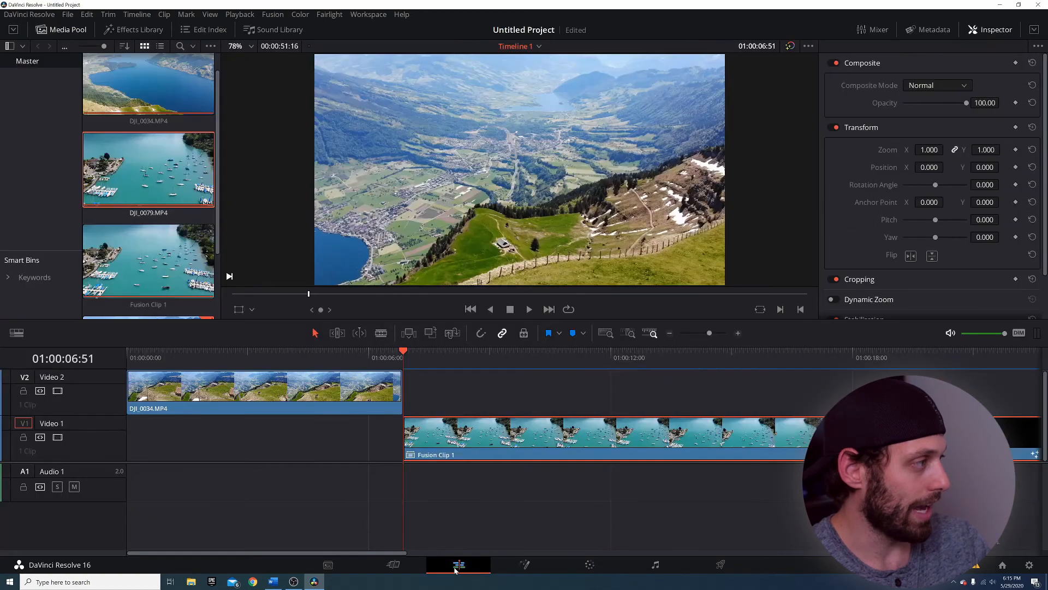
Enable stacked timelines in the timeline view options and open Fusion Clip 1 in its own timeline
{"action": "left_click", "coordinate": [18, 331]}
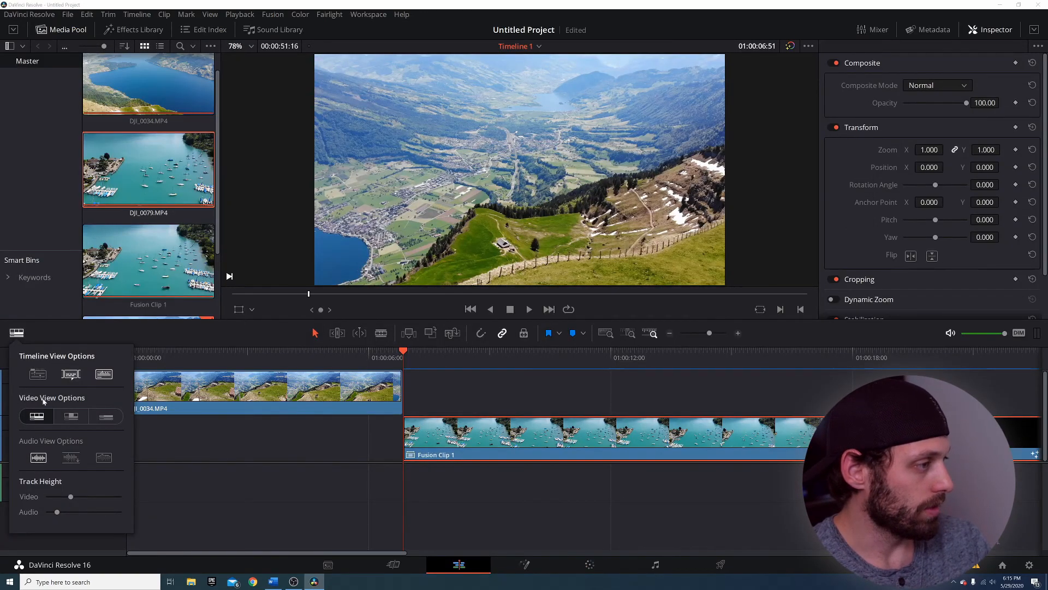
{"action": "left_click", "coordinate": [37, 374]}
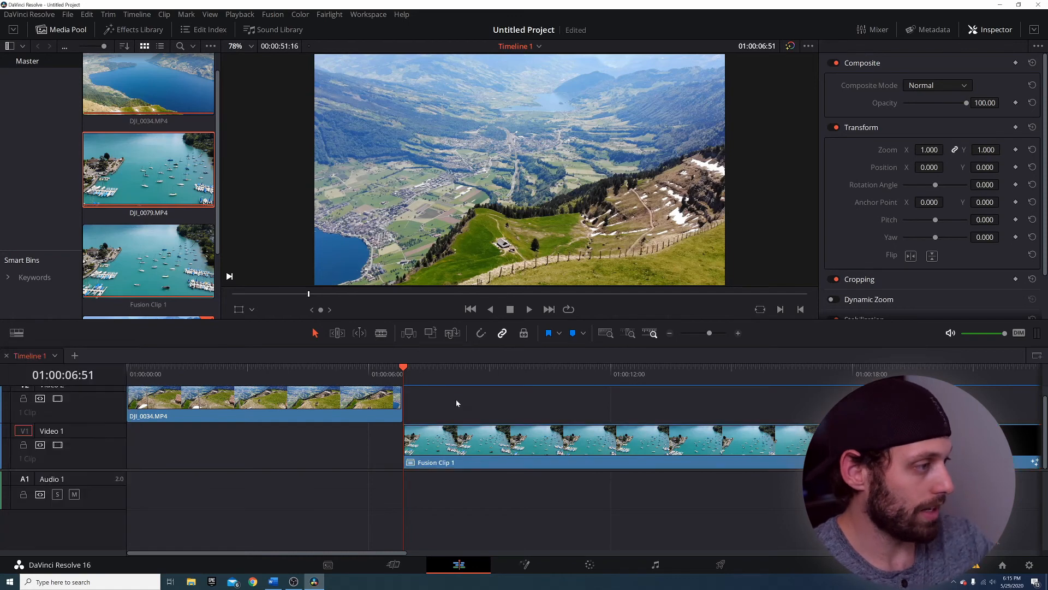
{"action": "right_click", "coordinate": [456, 437]}
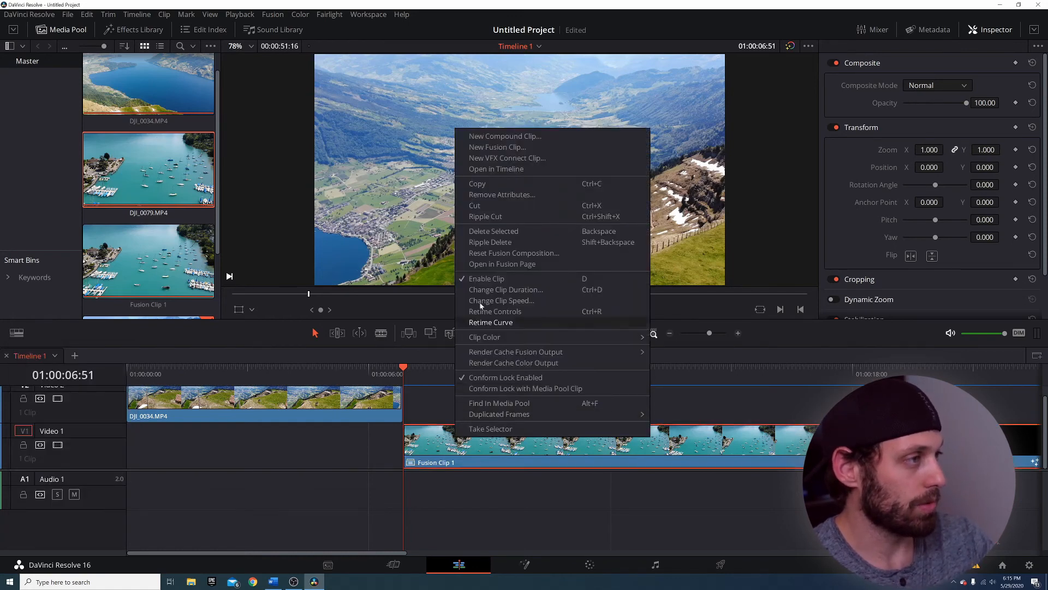
{"action": "left_click", "coordinate": [497, 170]}
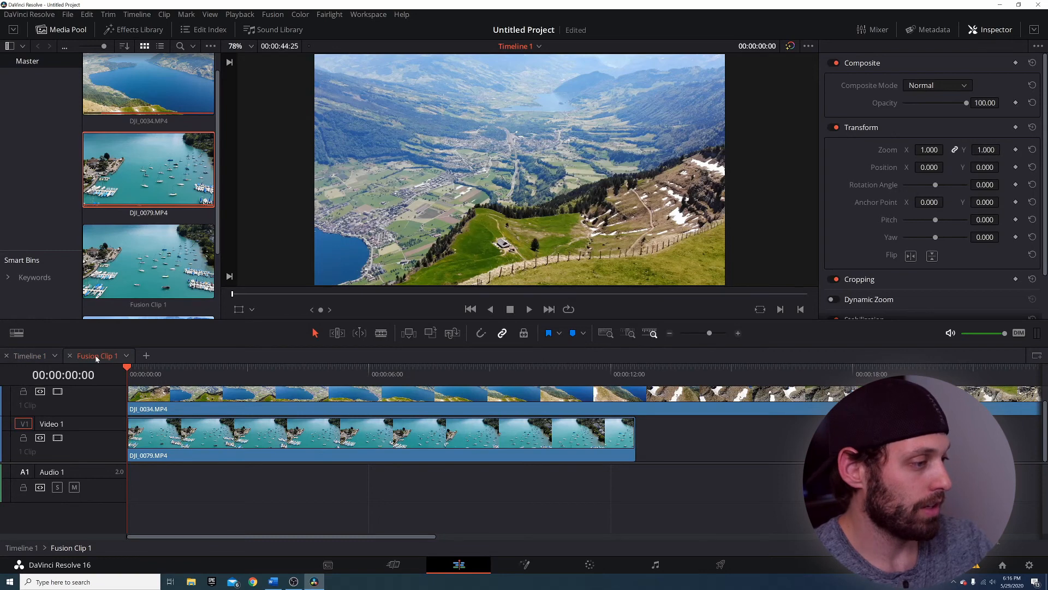
View the nested DJI_0034.MP4 and DJI_0079.MP4 clips individually on the Color page
{"action": "left_click", "coordinate": [186, 402]}
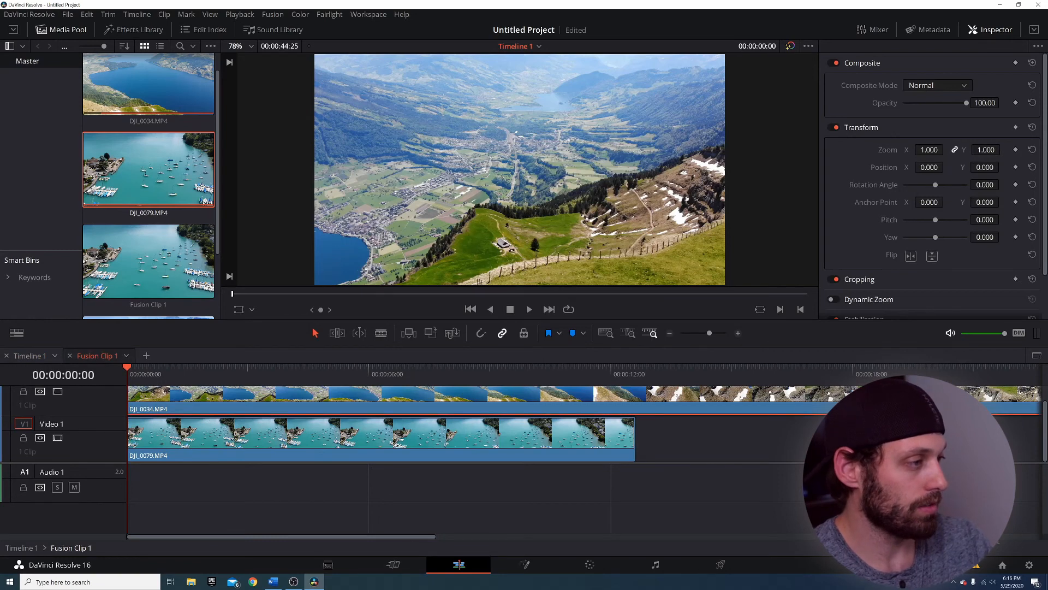
{"action": "left_click", "coordinate": [588, 566]}
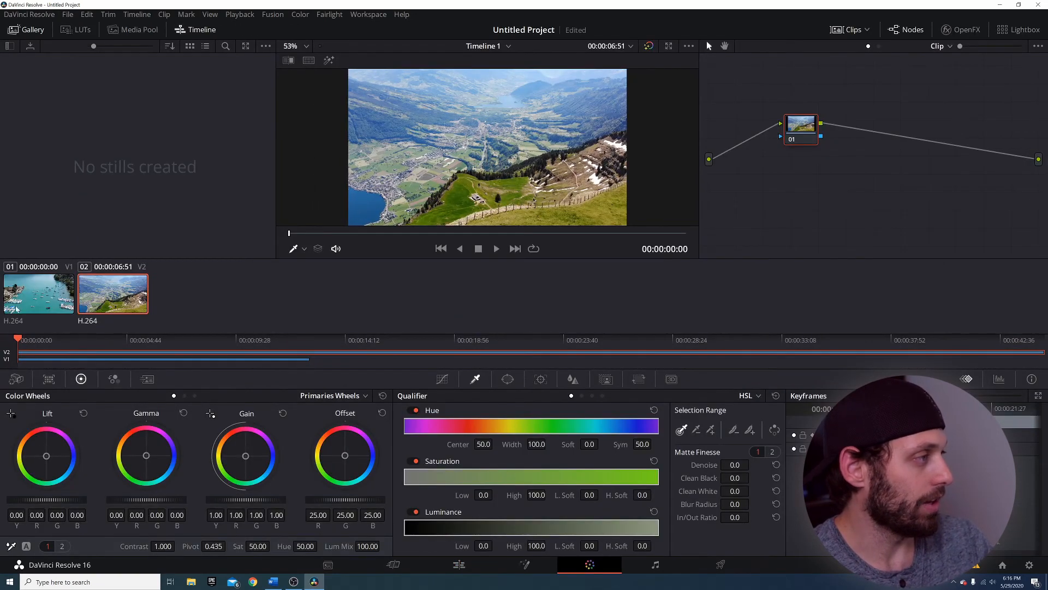
{"action": "left_click", "coordinate": [17, 309]}
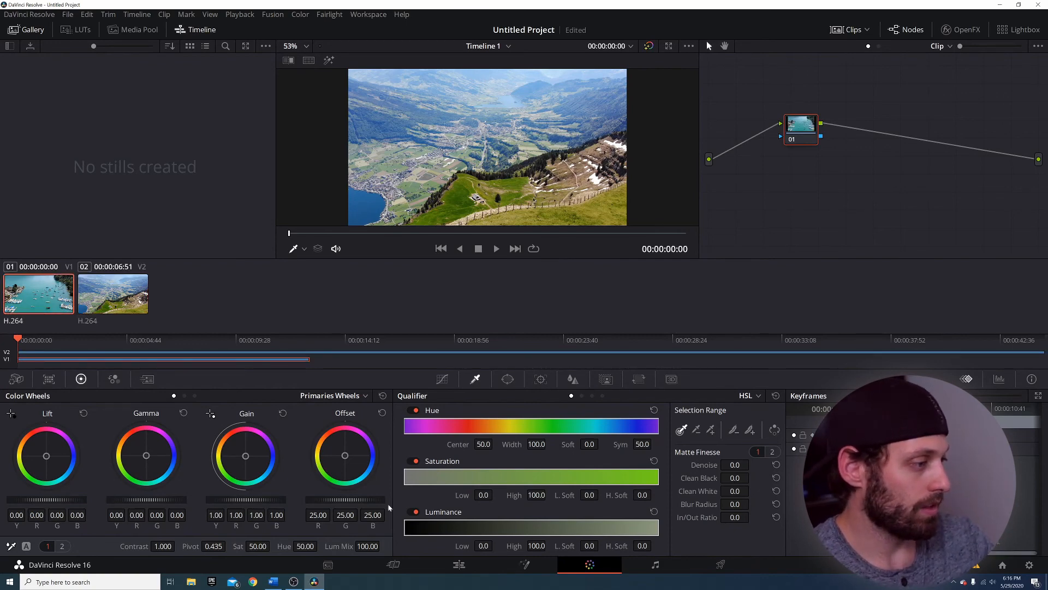
Return to Timeline 1 on the Edit page and move Fusion Clip 1 up to Video 2, directly after DJI_0034.MP4
{"action": "left_click", "coordinate": [481, 568]}
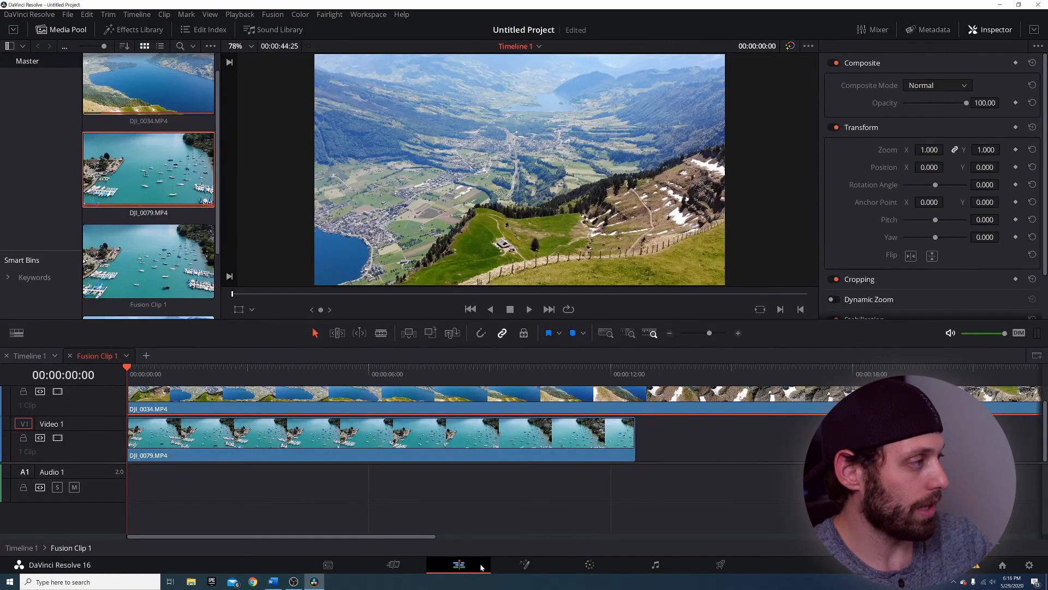
{"action": "left_click", "coordinate": [42, 360]}
{"action": "left_click", "coordinate": [446, 449]}
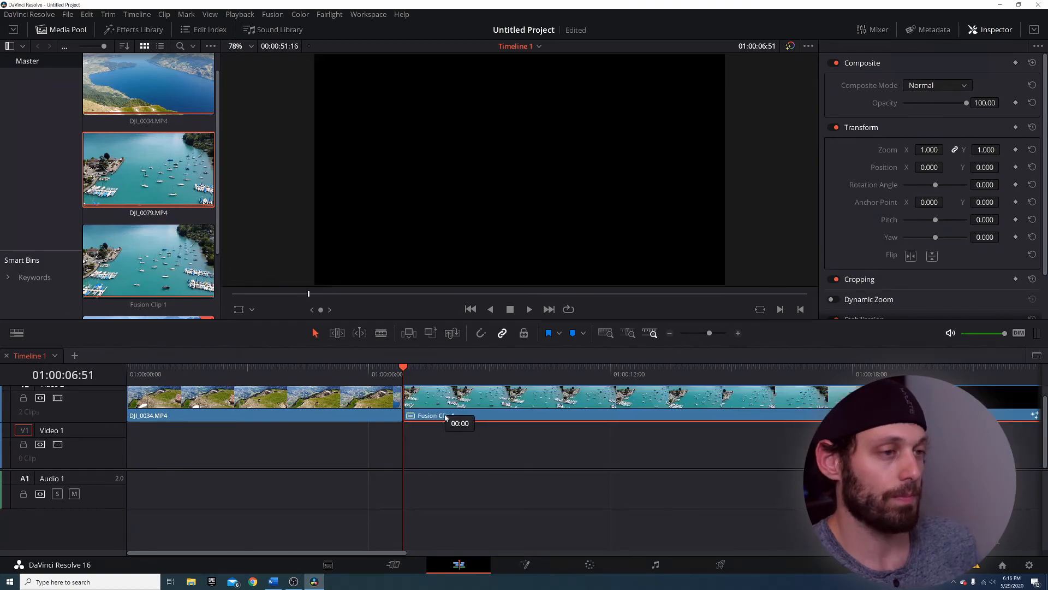